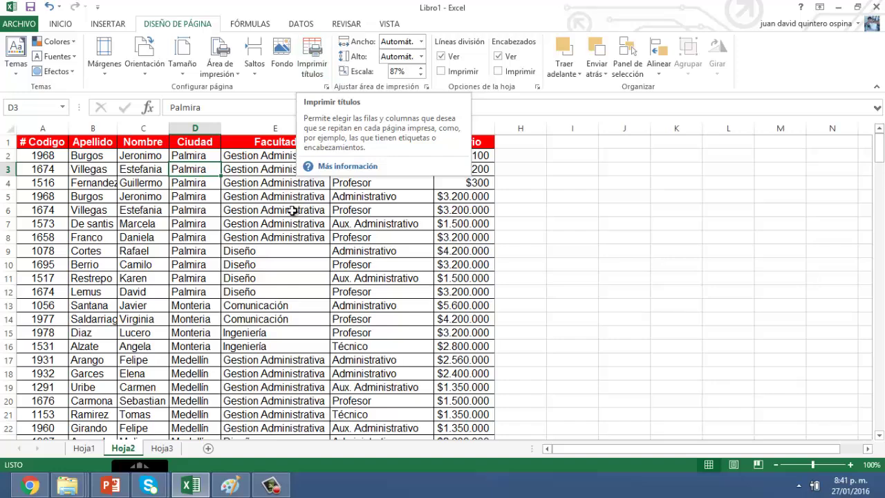
- Select cells E7, C6 and A5 in the table, cancelling the pending copy of D3
key(ctrl+c)
click(237, 227)
key(Escape)
click(143, 209)
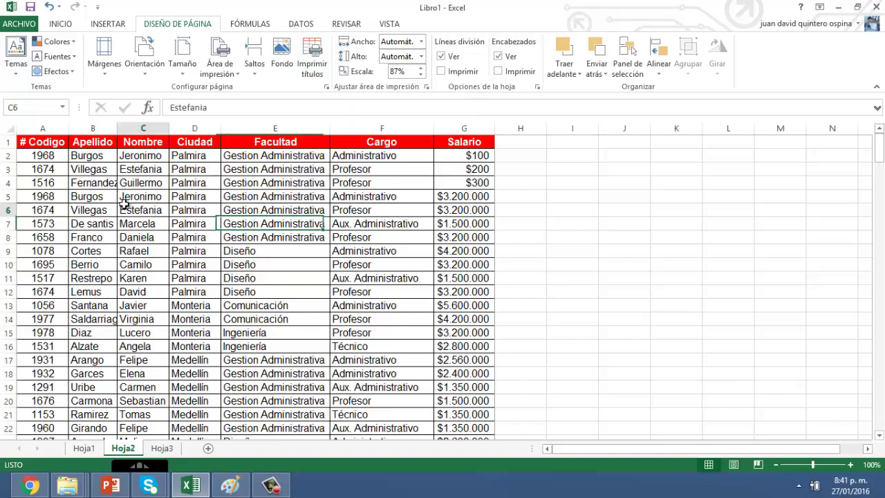
click(43, 195)
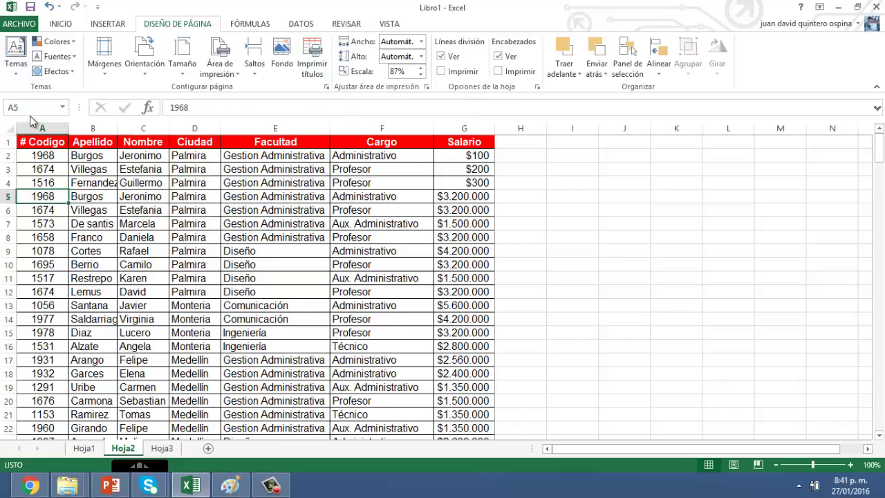
- Review the sheet's print preview page by page, then return to the worksheet
click(28, 26)
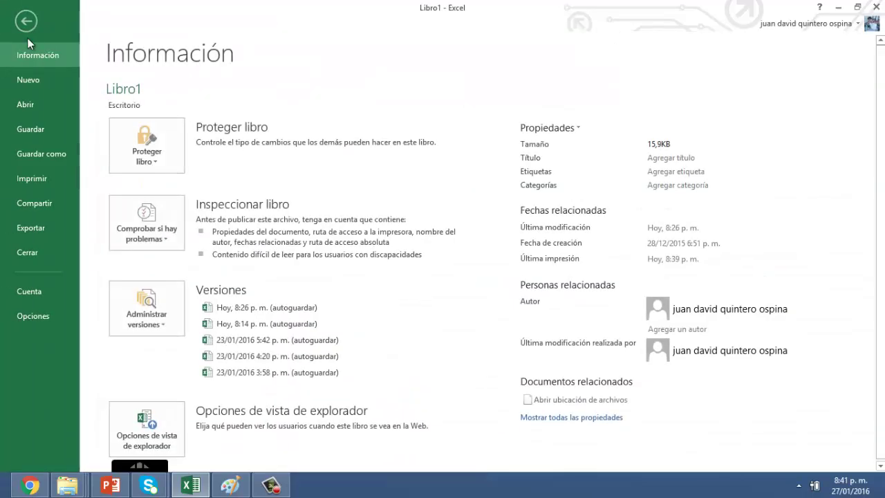
click(40, 179)
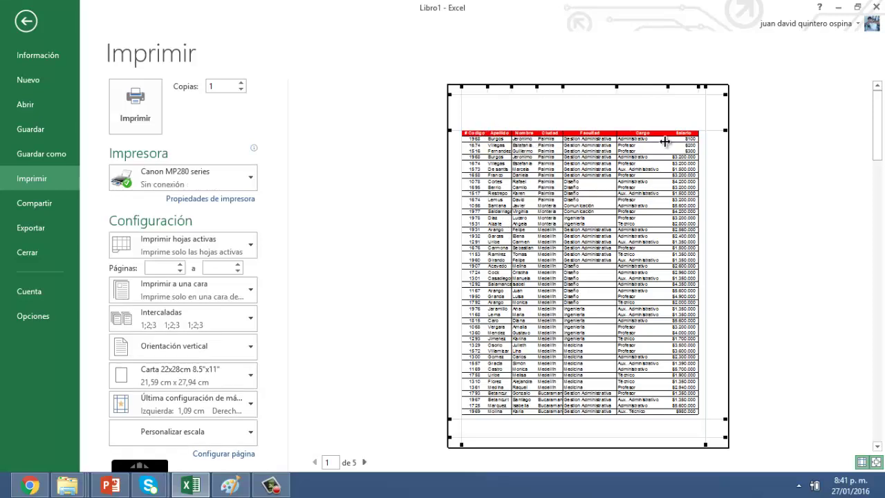
scroll(531, 156, down, 1)
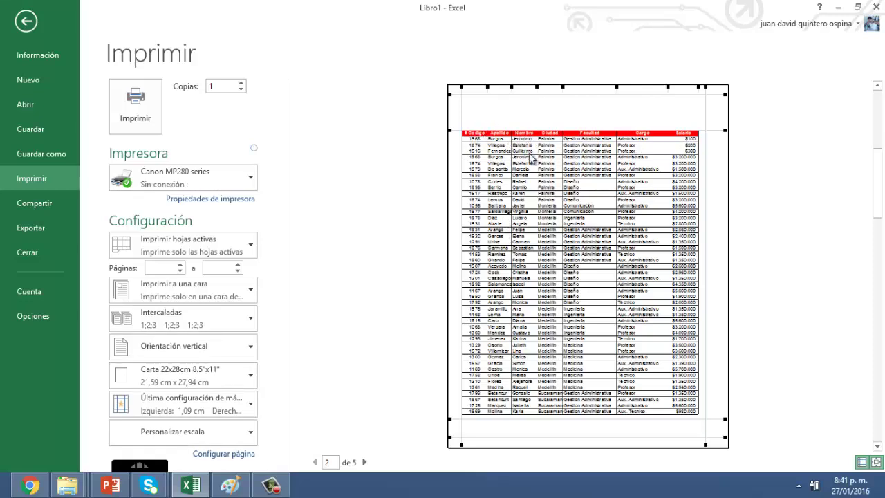
click(364, 462)
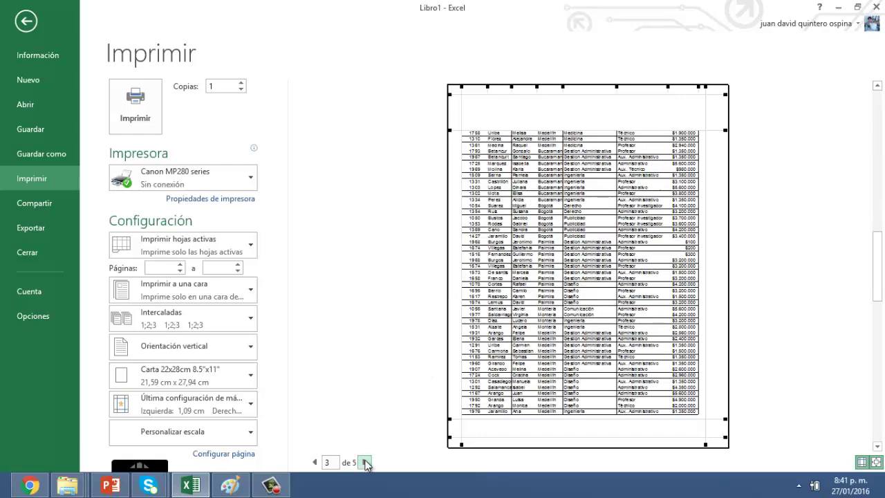
click(365, 462)
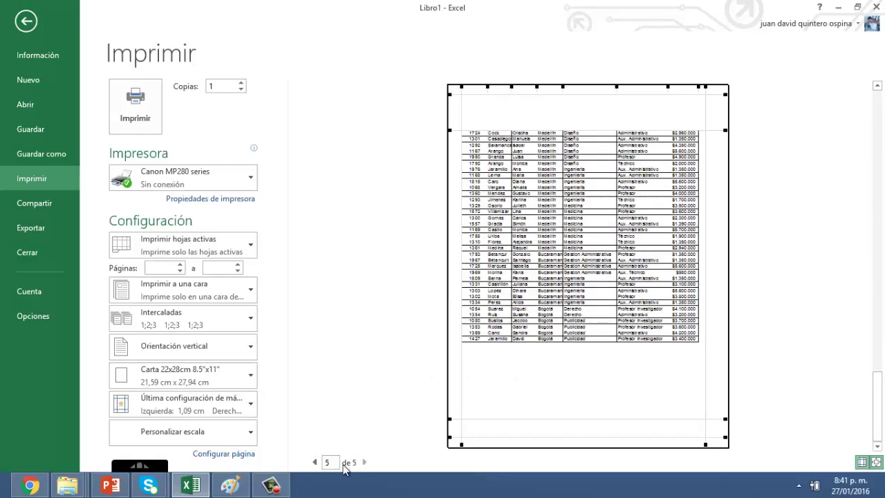
click(316, 462)
click(315, 463)
click(316, 462)
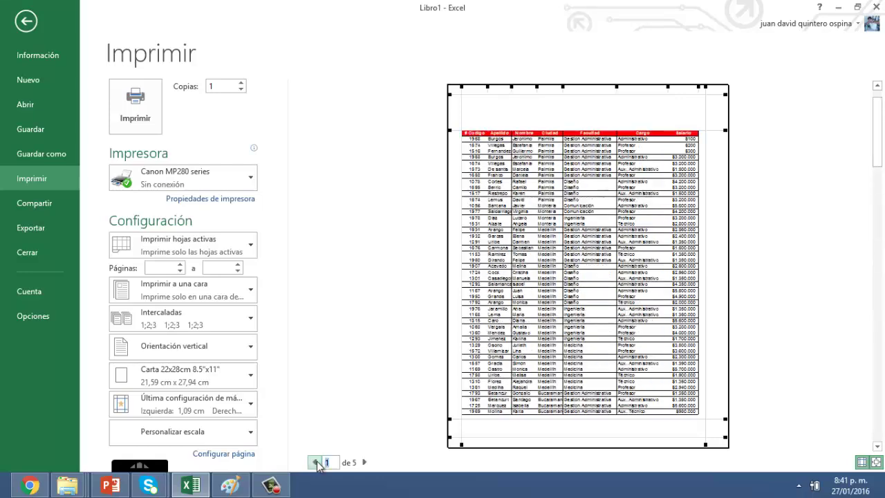
click(365, 462)
click(364, 463)
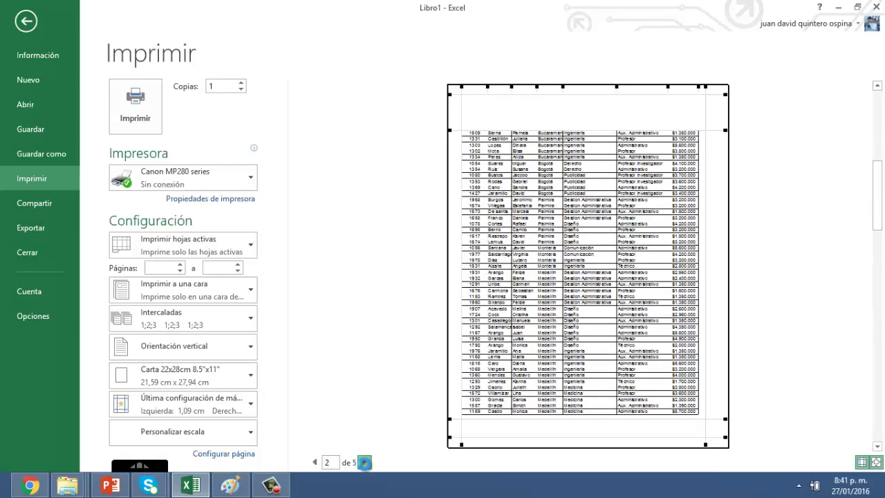
click(364, 463)
click(364, 463)
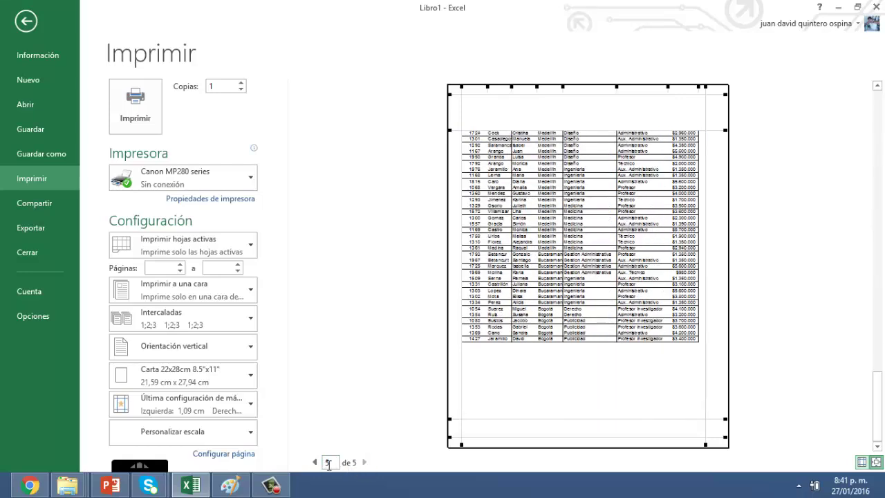
key(Escape)
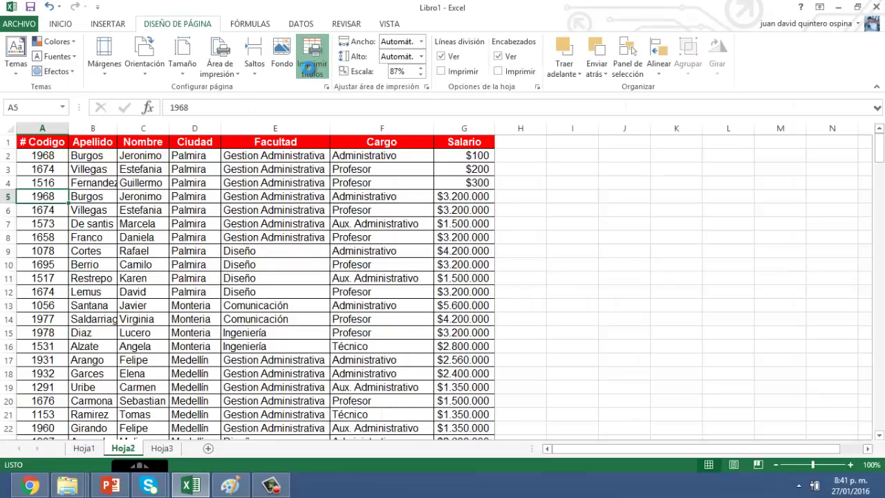
- In Page Setup's Print Titles, set rows to repeat at top to $1:$1
click(312, 59)
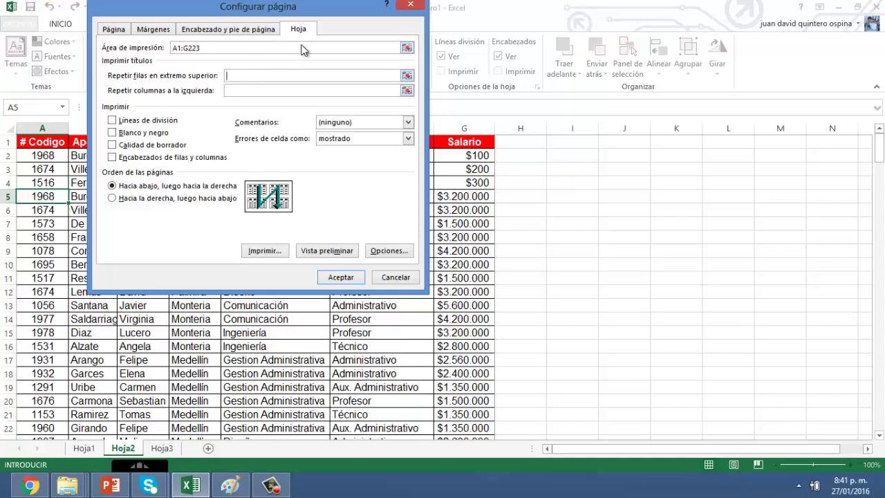
mouse_move(328, 11)
mouse_down()
mouse_move(552, 82)
mouse_move(481, 229)
mouse_up()
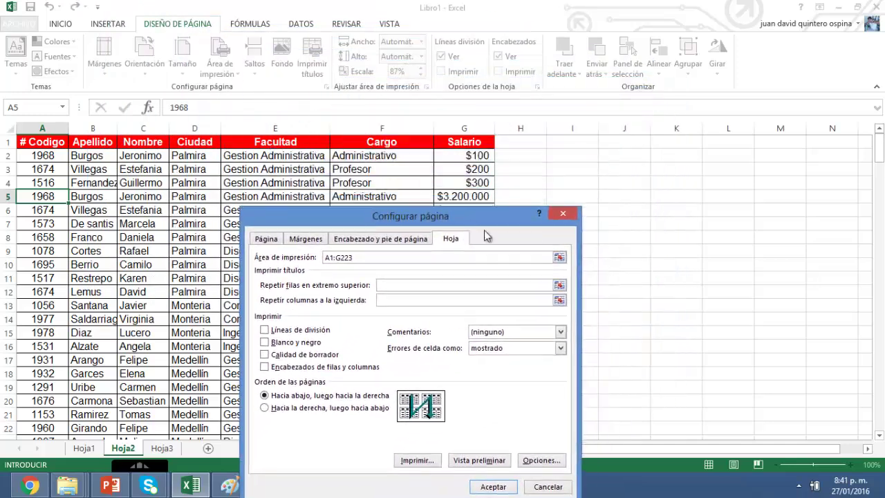
click(559, 286)
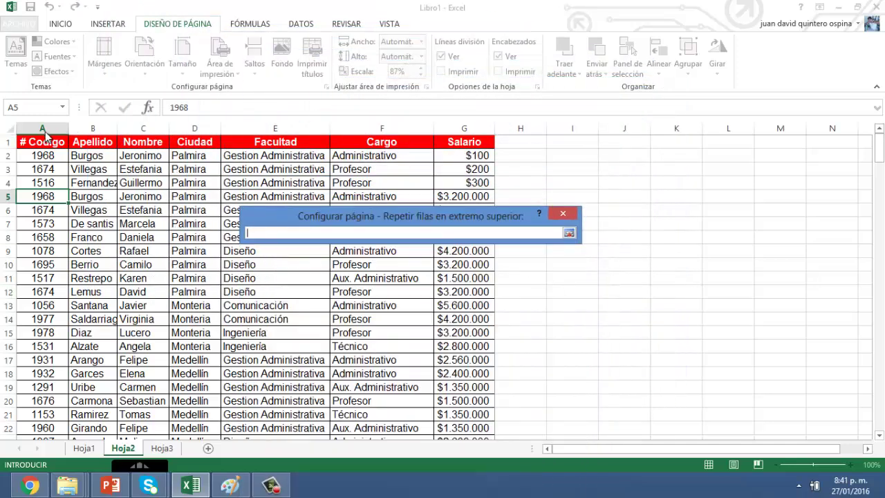
click(10, 141)
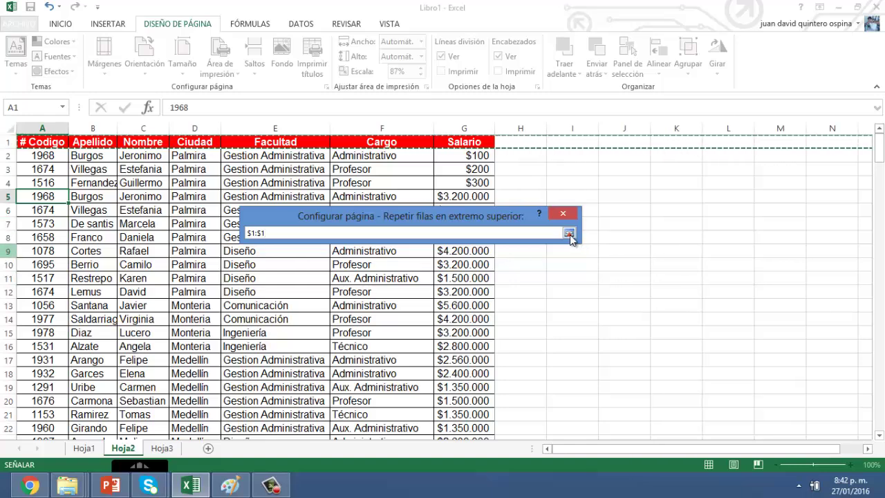
click(570, 235)
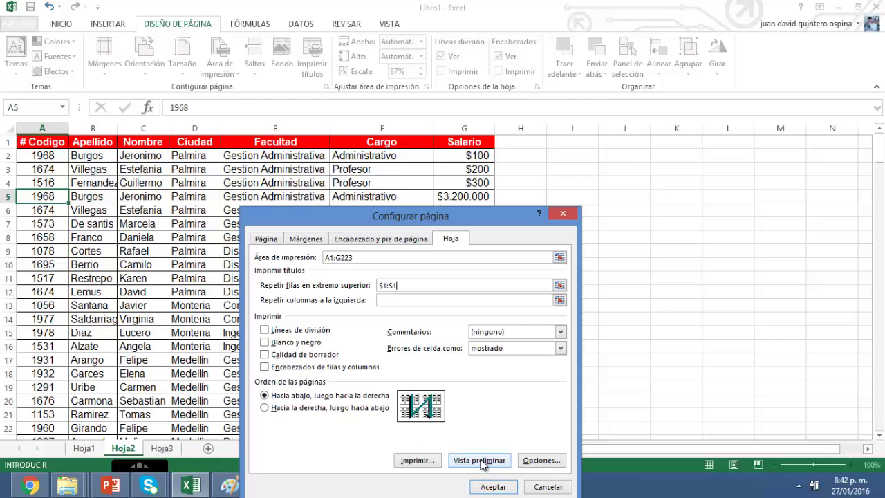
- Preview all five printed pages to confirm the # Codigo header repeats, then exit to Hoja2
click(479, 461)
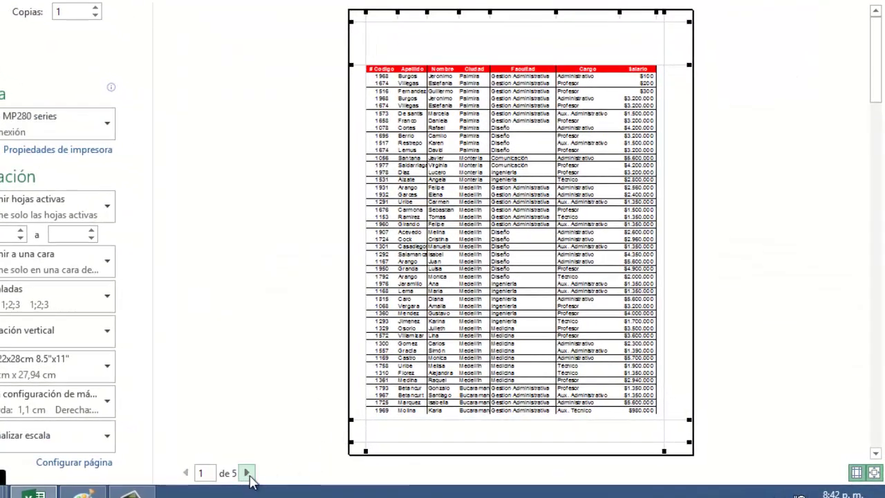
click(247, 474)
click(247, 474)
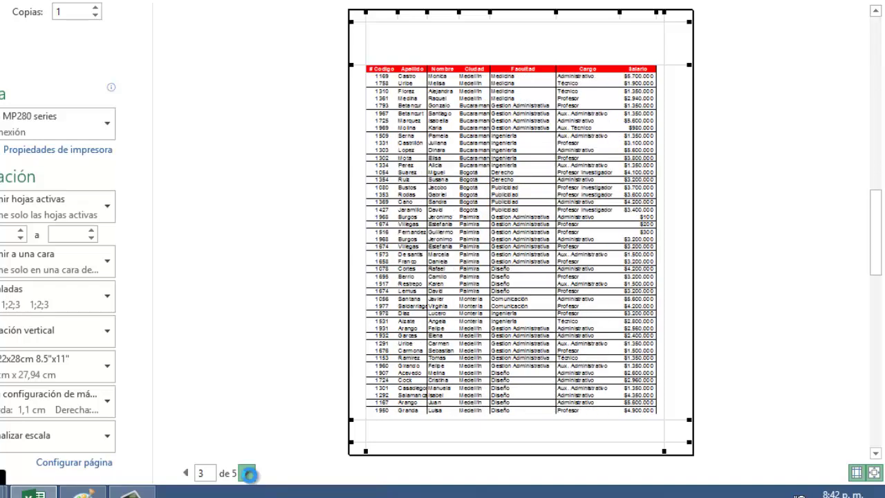
click(248, 475)
click(247, 474)
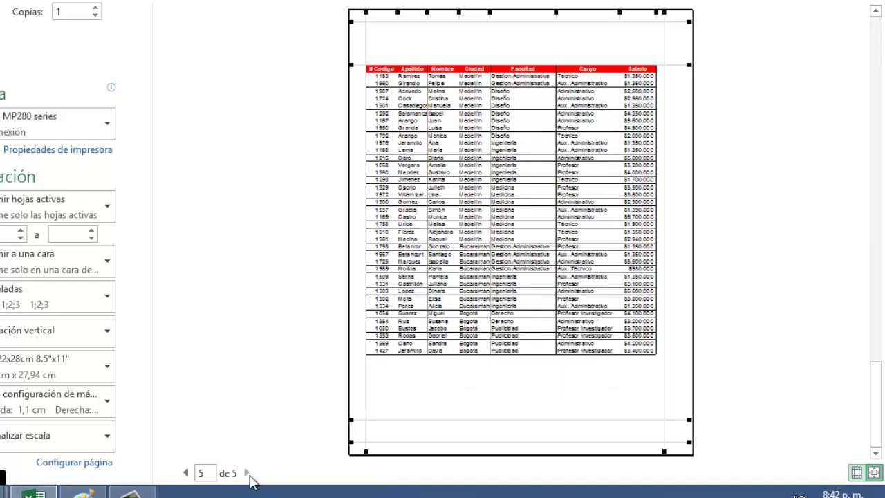
click(185, 473)
click(186, 472)
click(185, 473)
click(185, 473)
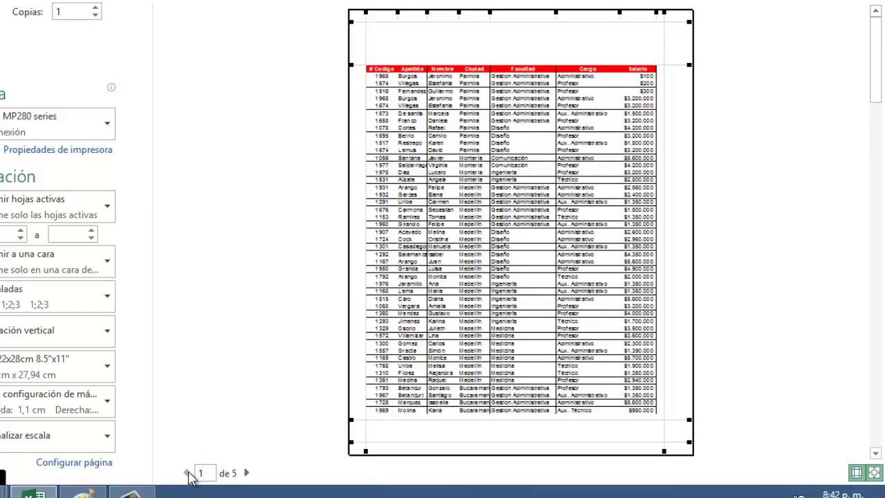
click(246, 474)
click(246, 474)
click(246, 474)
click(246, 474)
click(186, 473)
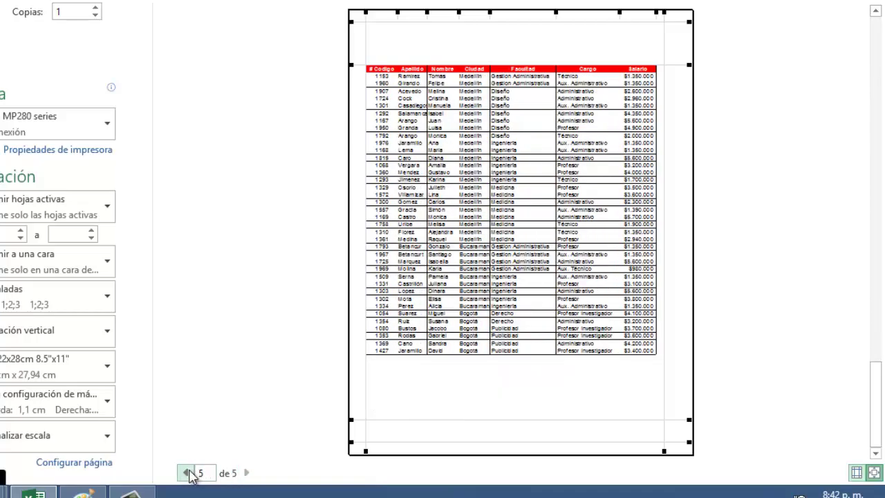
click(185, 473)
click(186, 473)
click(186, 473)
click(246, 473)
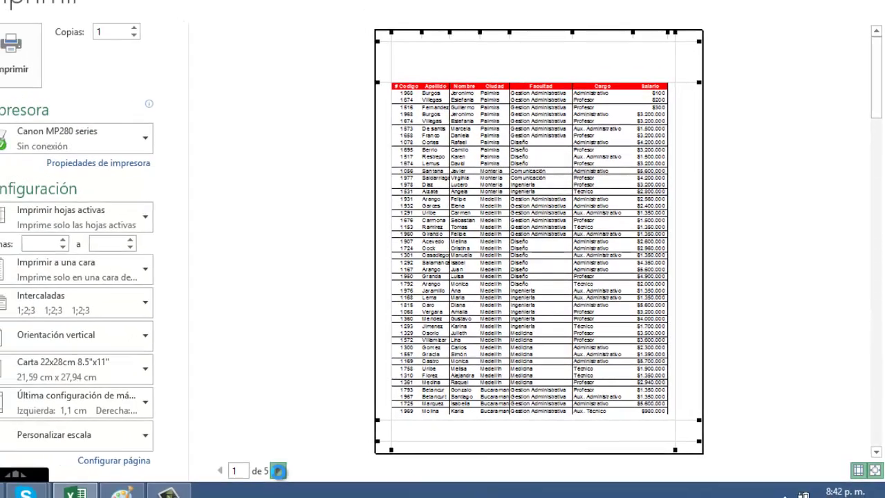
click(246, 473)
click(246, 473)
click(247, 473)
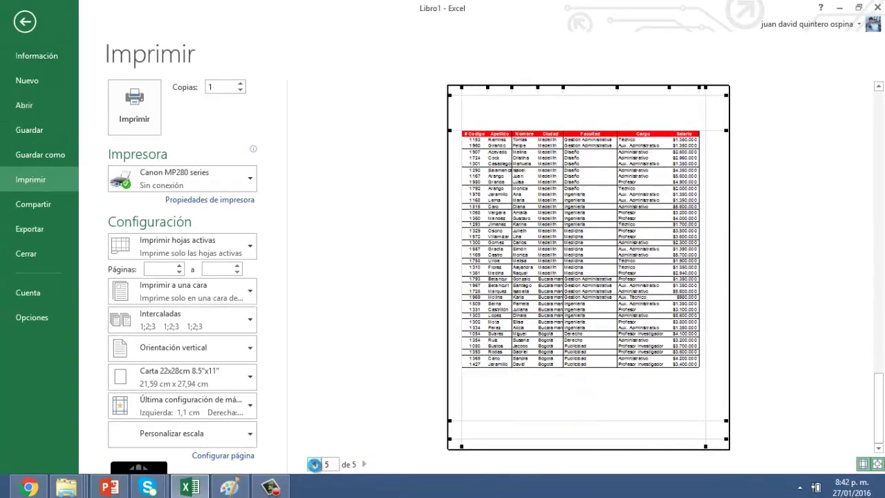
click(313, 464)
click(313, 464)
click(314, 464)
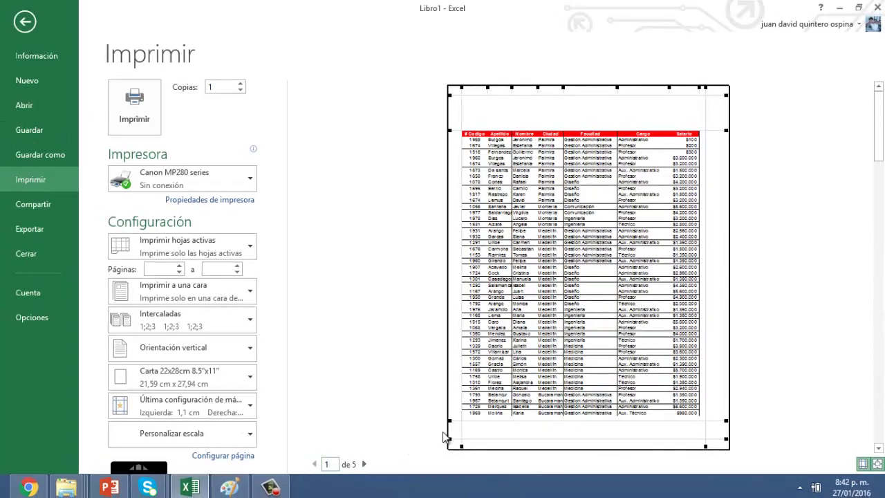
key(Escape)
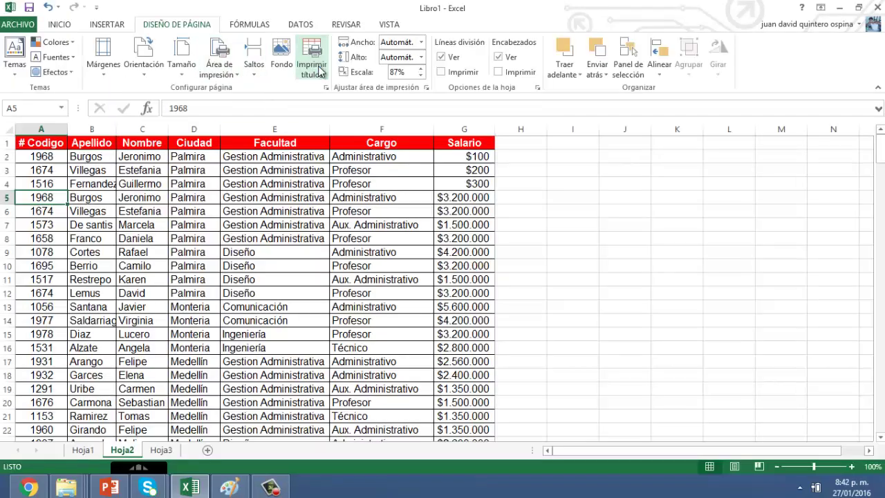
- Reopen Page Setup on the Header/Footer settings and start a custom header
click(312, 65)
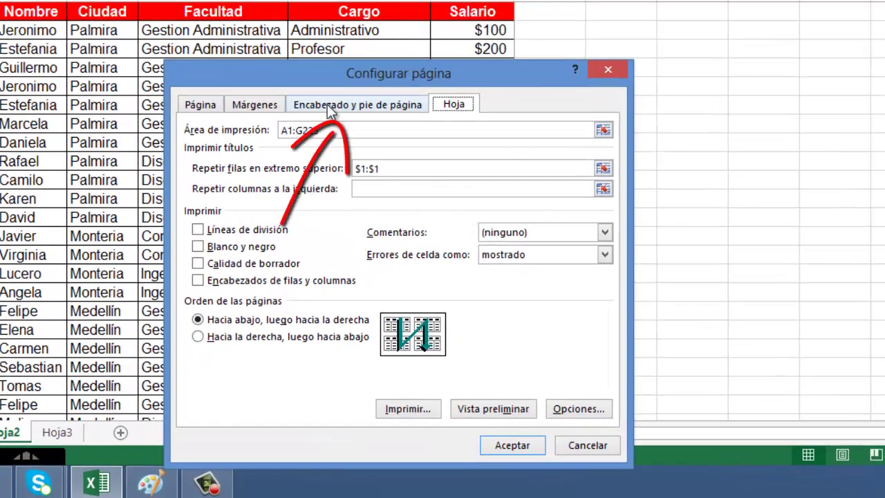
click(327, 105)
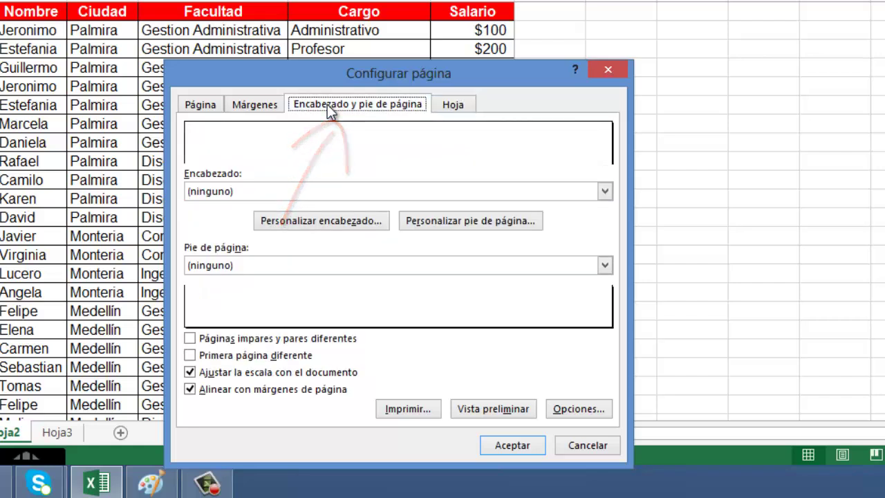
click(283, 226)
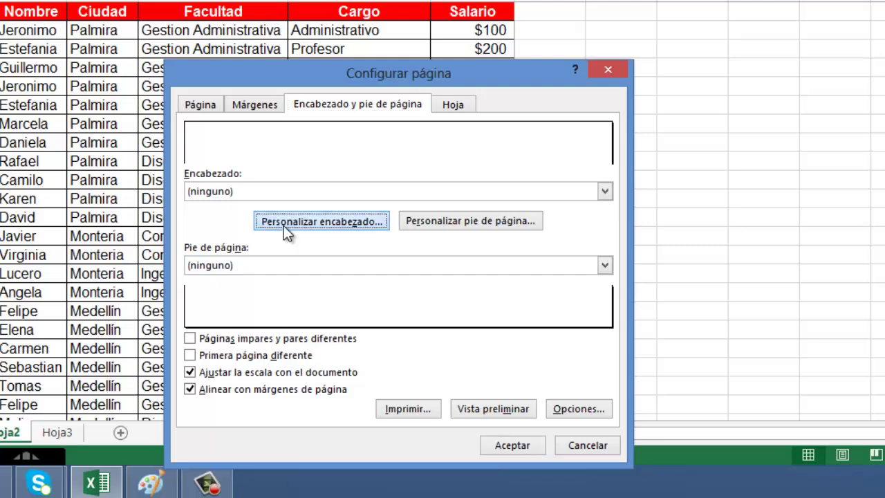
- Fill the header's right section with date, hyphen and time: &[Fecha]-&[Hora]
drag(292, 170, 375, 0)
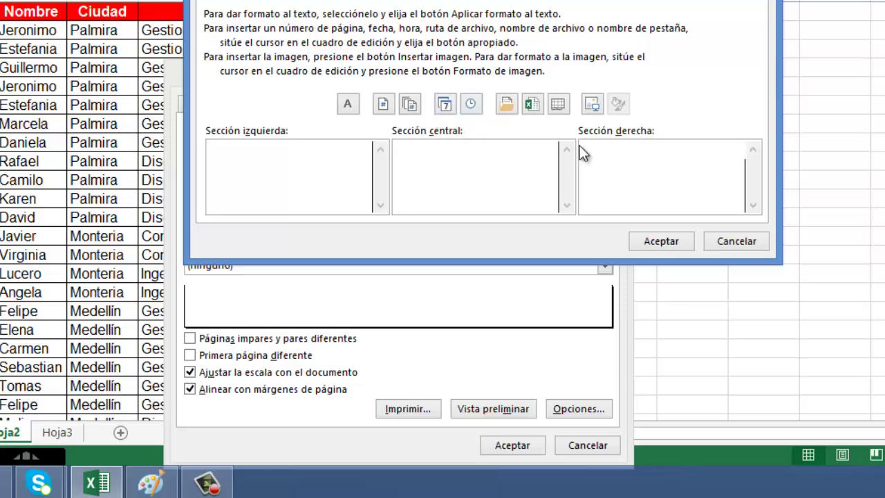
click(446, 105)
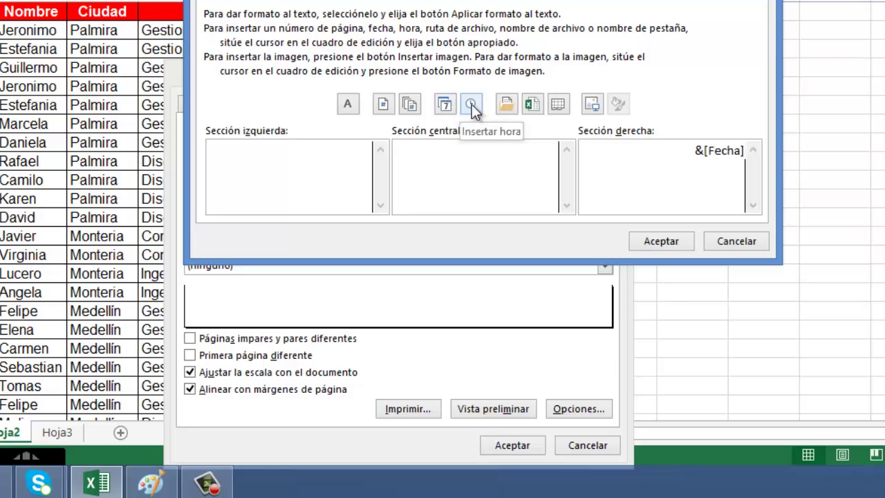
text(-)
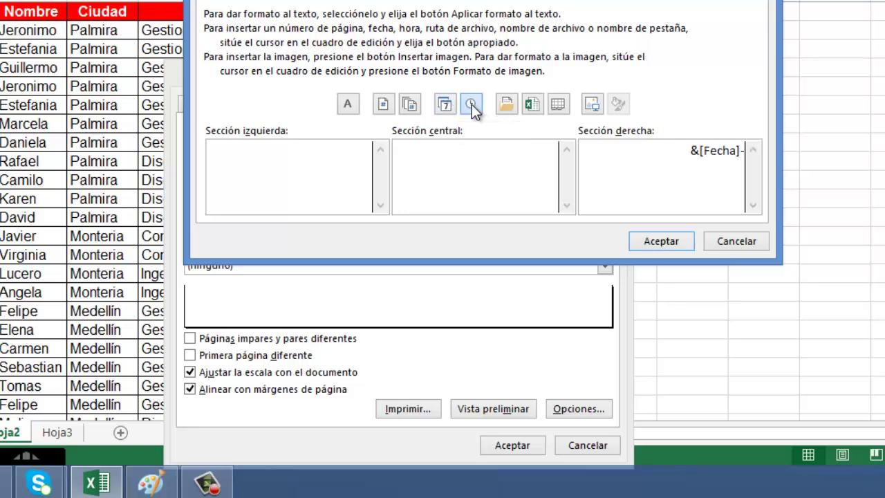
click(471, 104)
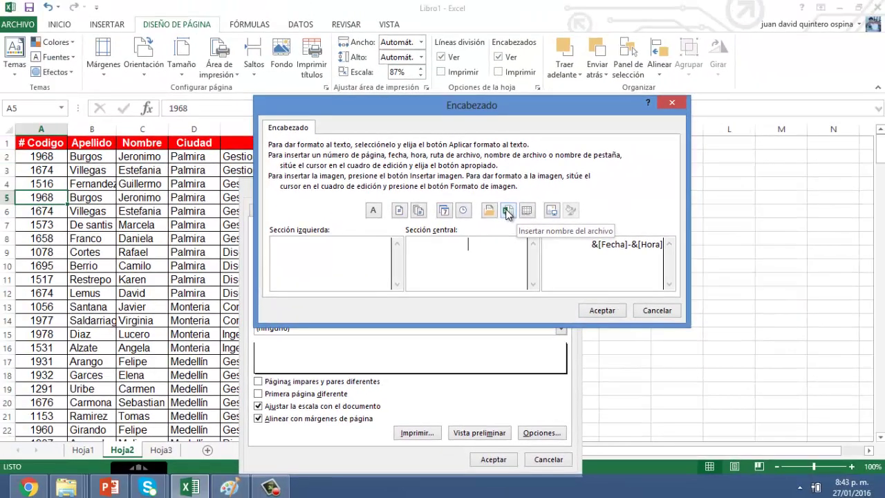
- Fill the header's centre section with &[Archivo] - &[Pestaña] (file name and sheet name)
click(512, 192)
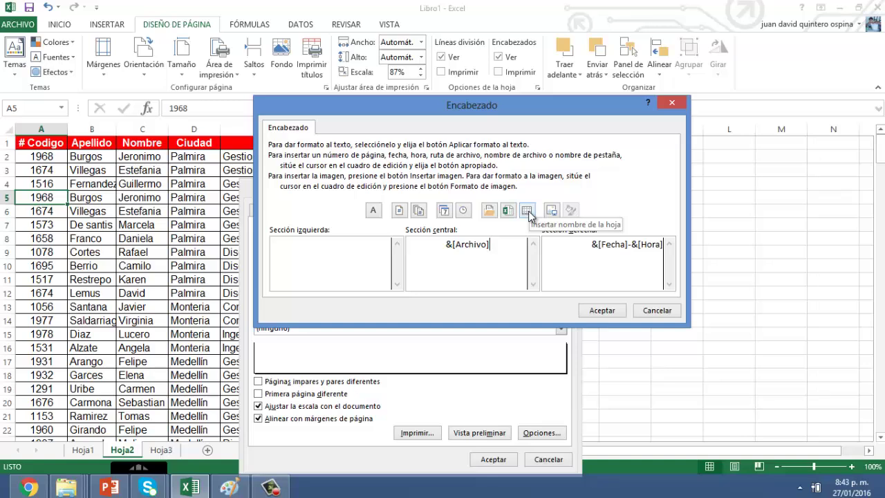
text(-)
key(BackSpace)
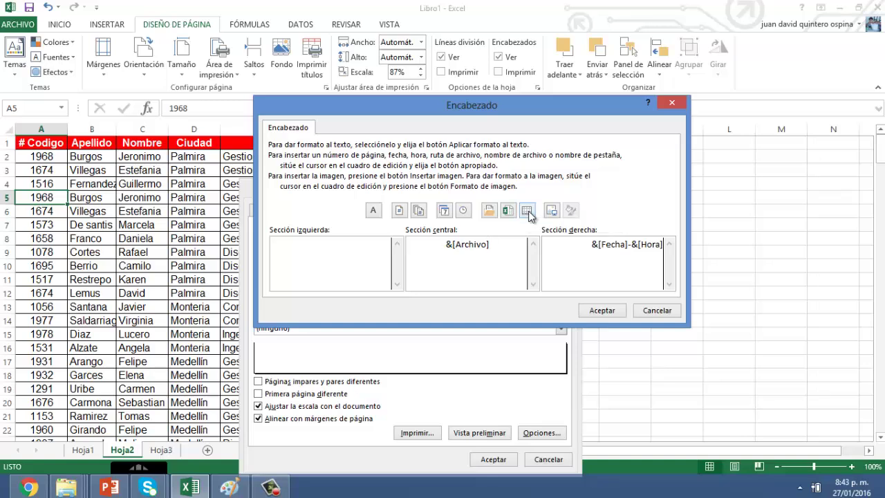
text(-)
click(527, 211)
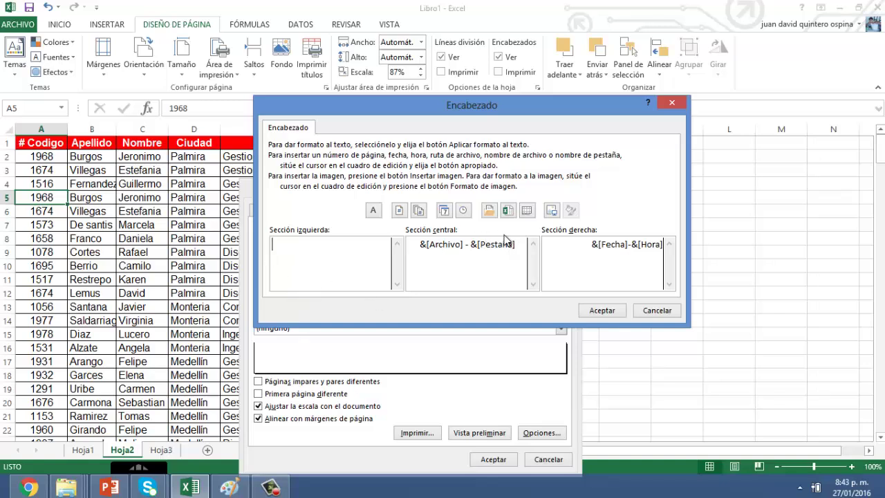
- Insert the Perfil picture from the Desktop into the header's left section and confirm the header
click(552, 211)
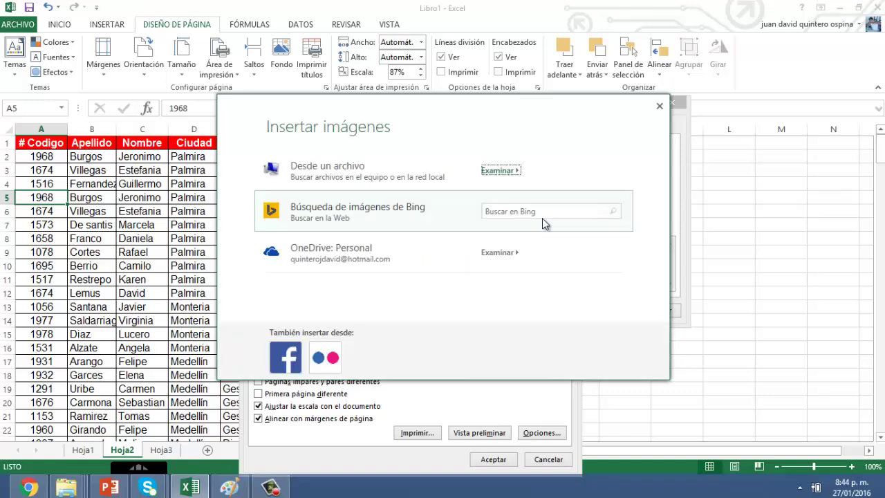
click(498, 170)
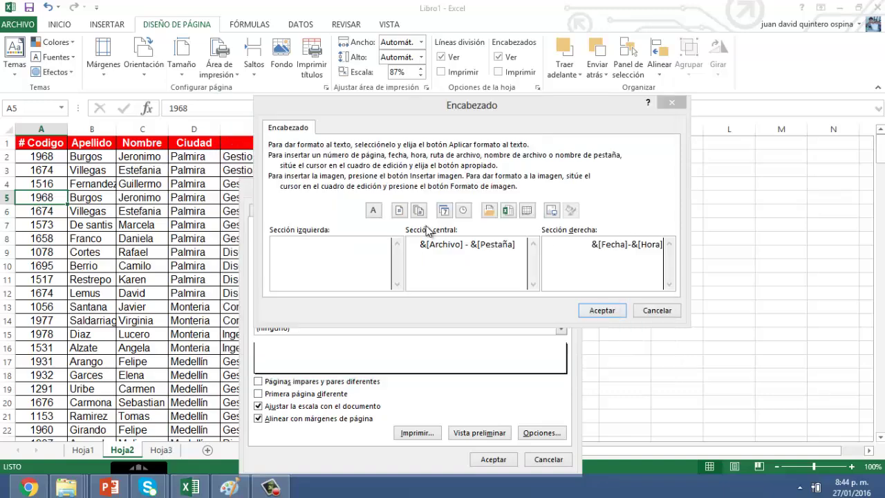
click(308, 188)
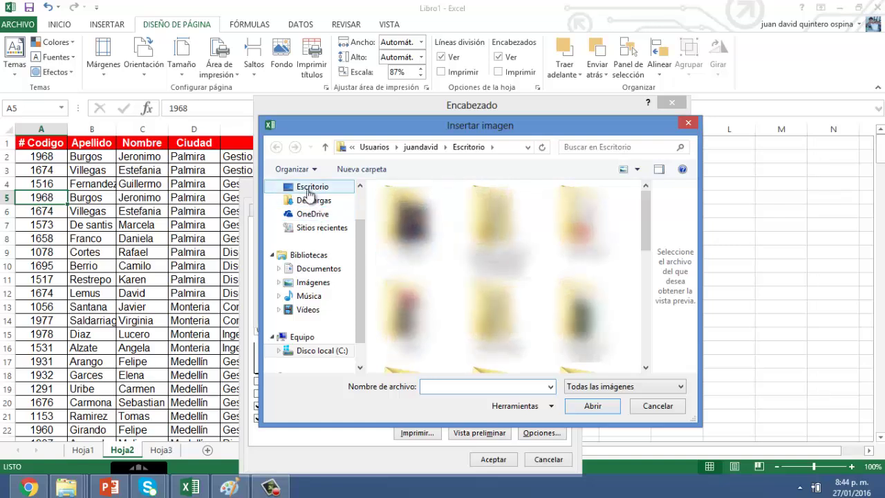
scroll(642, 321, down, 3)
scroll(643, 320, up, 5)
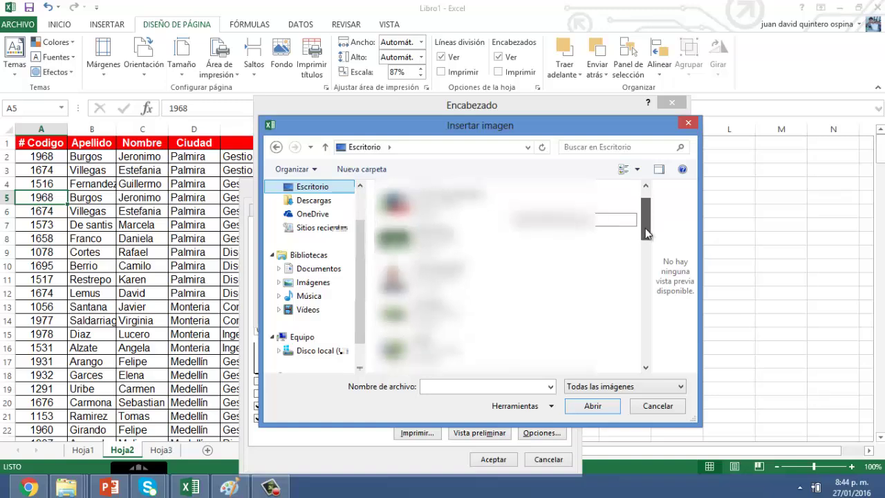
scroll(622, 228, down, 2)
click(422, 284)
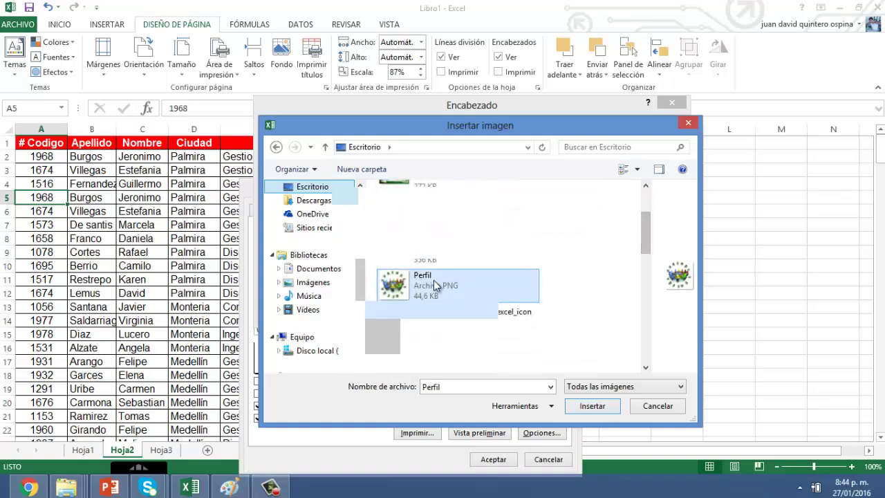
click(591, 405)
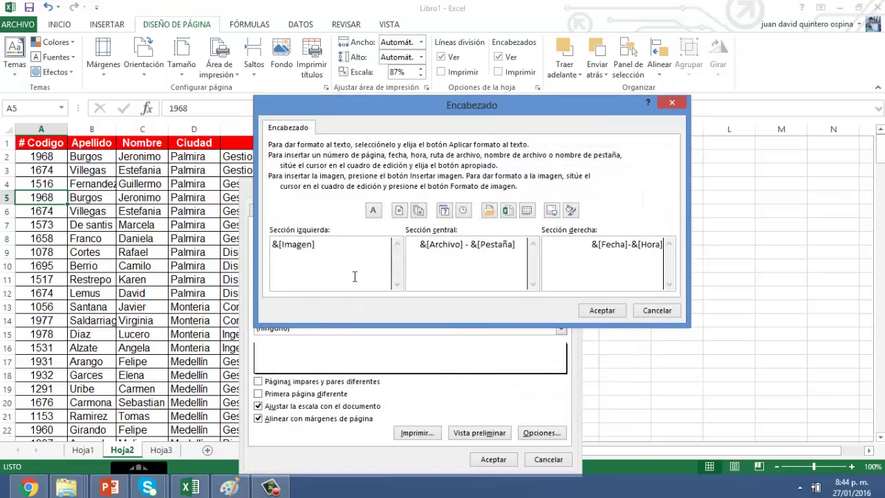
click(598, 310)
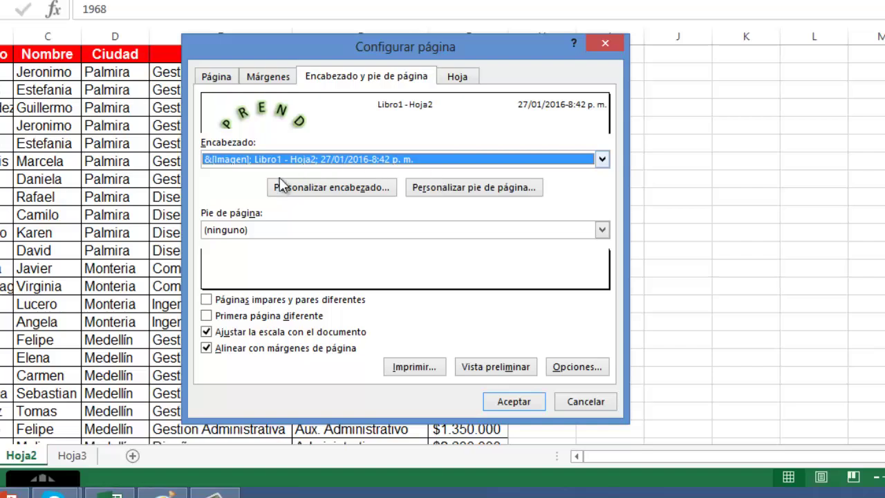
- Put &[Página] - &[Páginas] in the custom footer's right section and confirm it
click(443, 197)
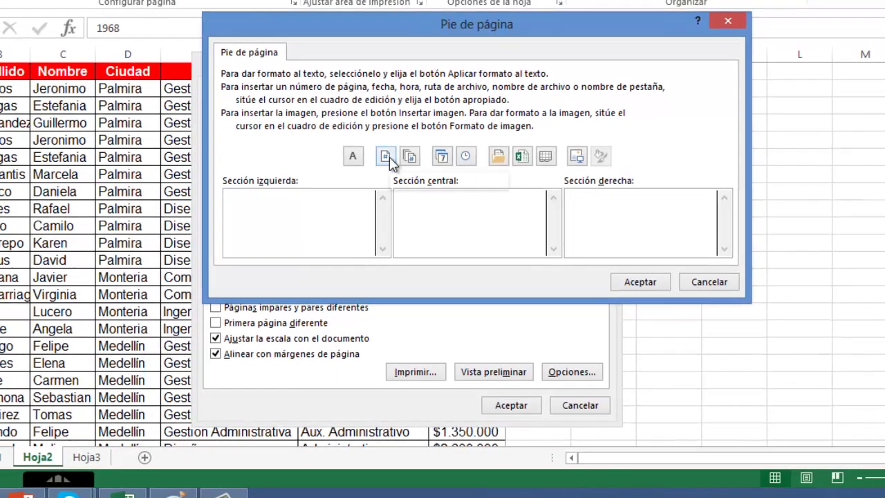
click(387, 158)
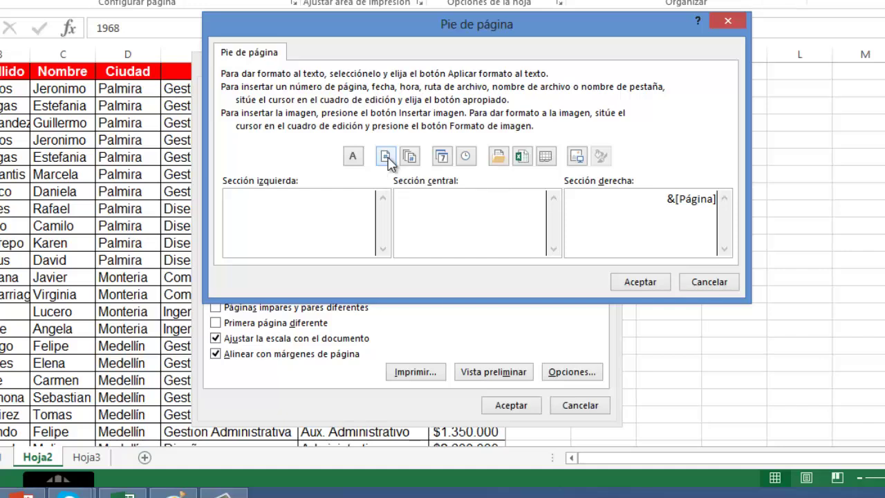
text( -)
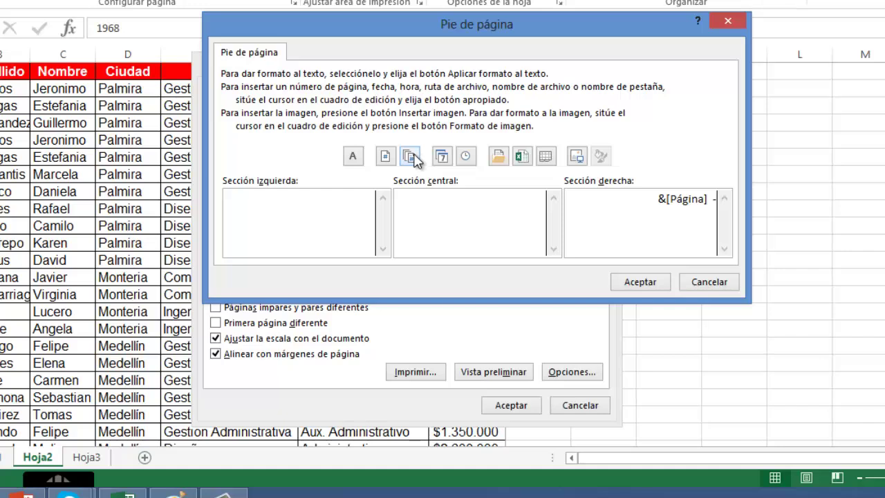
click(414, 159)
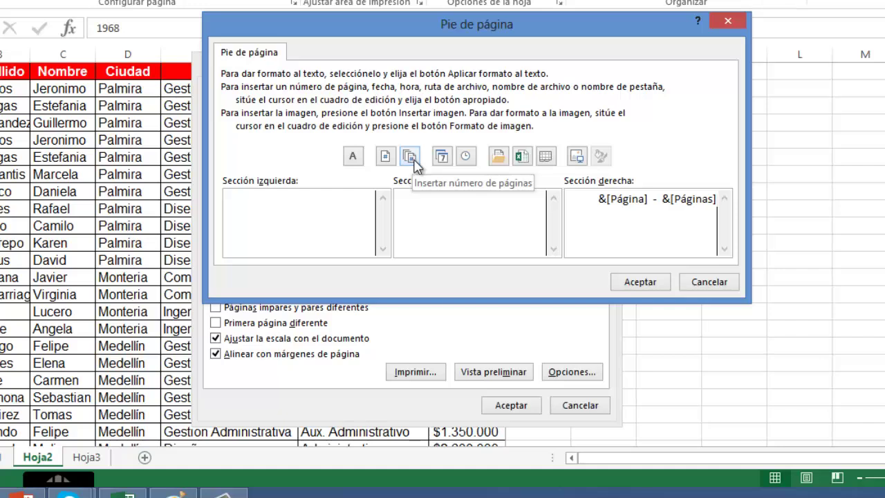
click(640, 282)
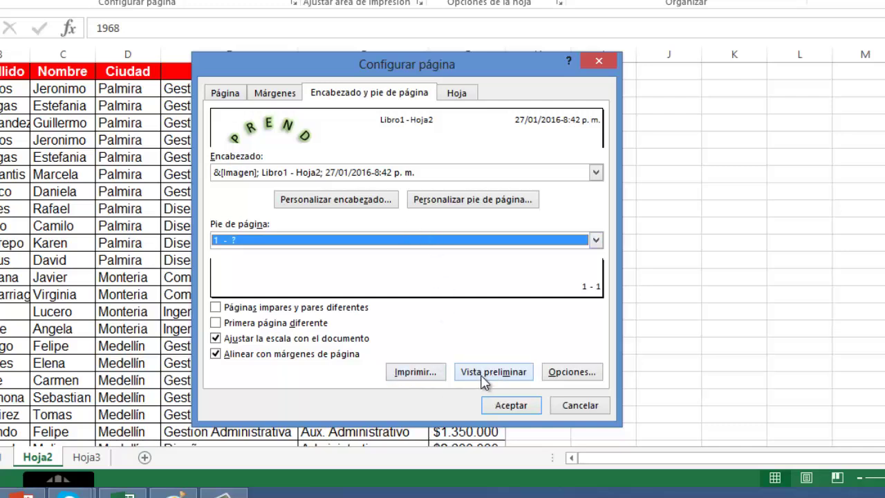
- In print preview, widen the Ciudad column slightly and drag the top margin down below the logo
click(483, 379)
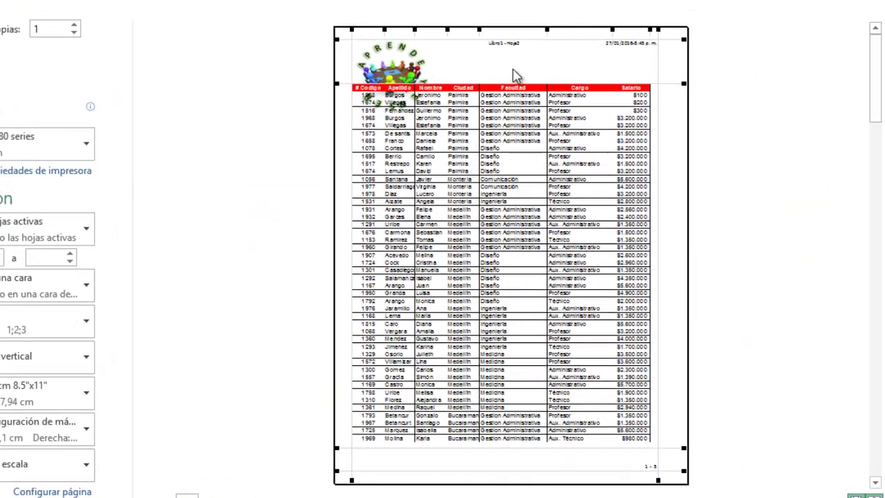
drag(479, 84, 481, 83)
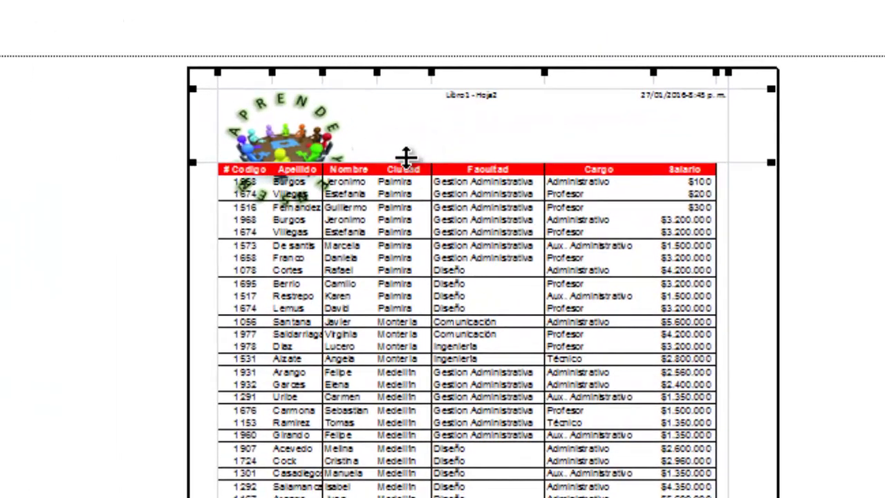
drag(406, 161, 412, 244)
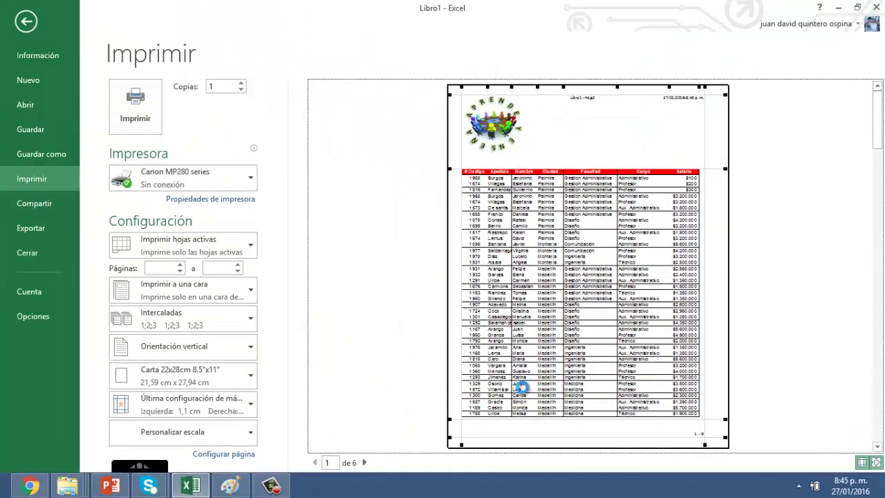
- Check the remaining preview pages through the last one, then return to the worksheet
scroll(524, 391, down, 1)
click(365, 463)
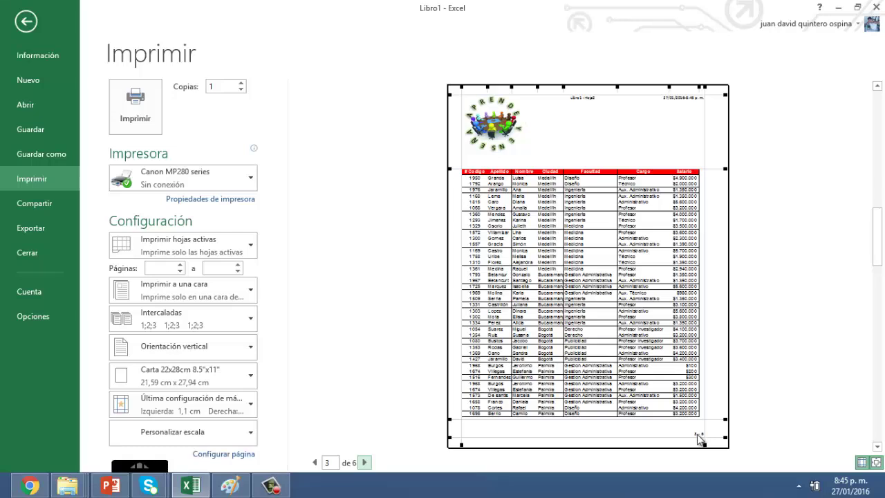
click(364, 462)
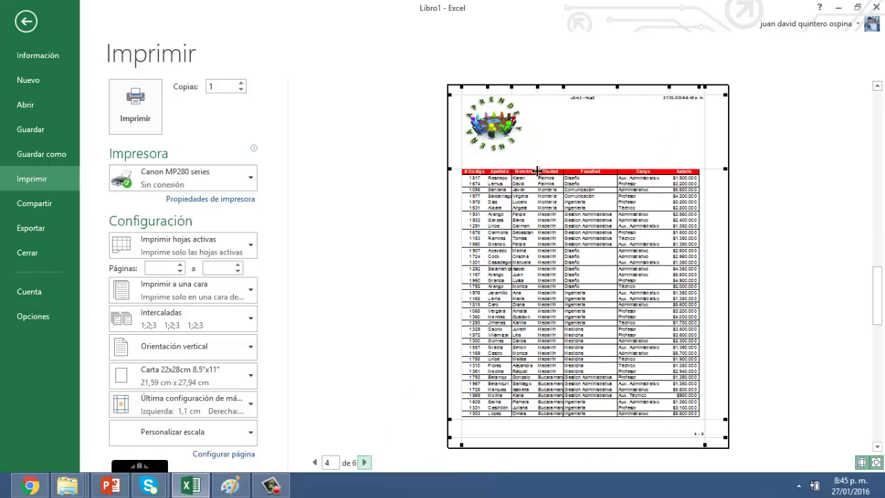
click(365, 463)
click(364, 463)
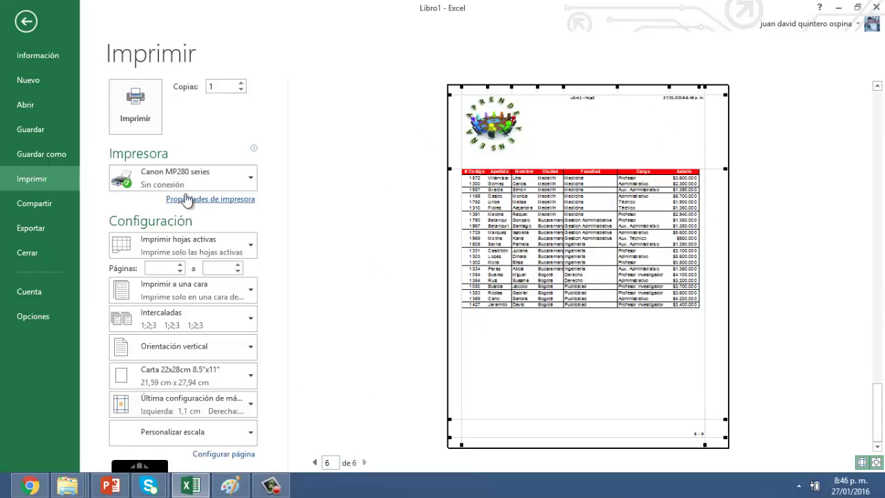
key(Escape)
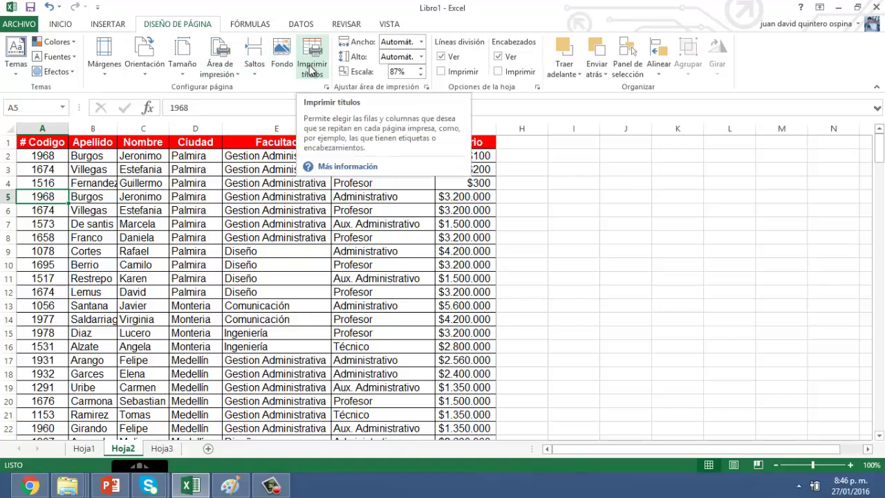
- Reopen the custom header and add INFORME MENSUAL as a new centre-section line, selecting it
click(310, 69)
click(359, 163)
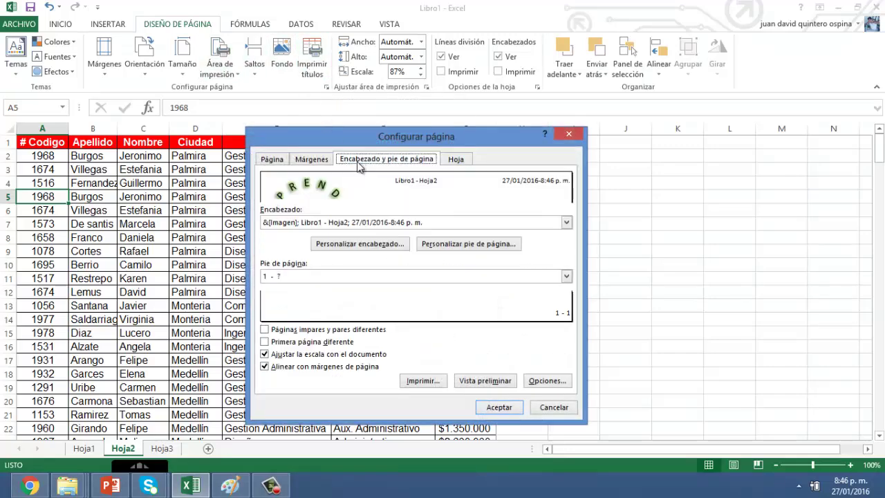
click(370, 243)
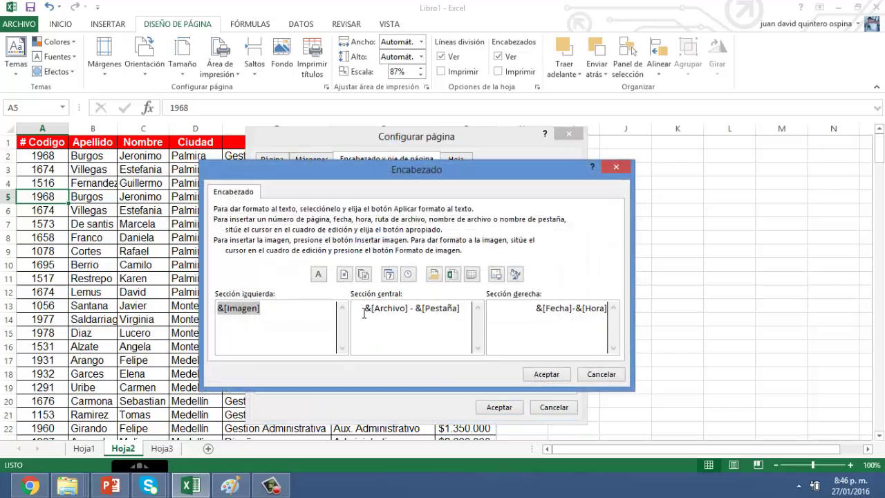
click(365, 309)
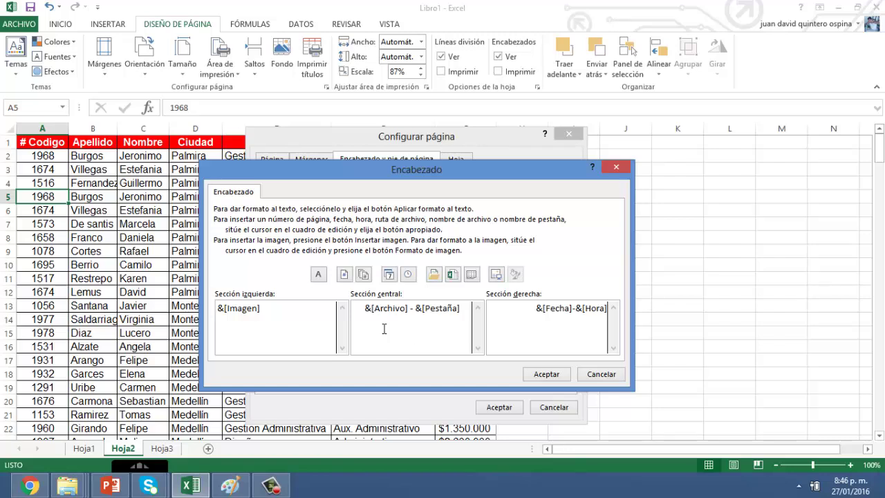
text(INFORM)
text(E MENSU)
text(AL)
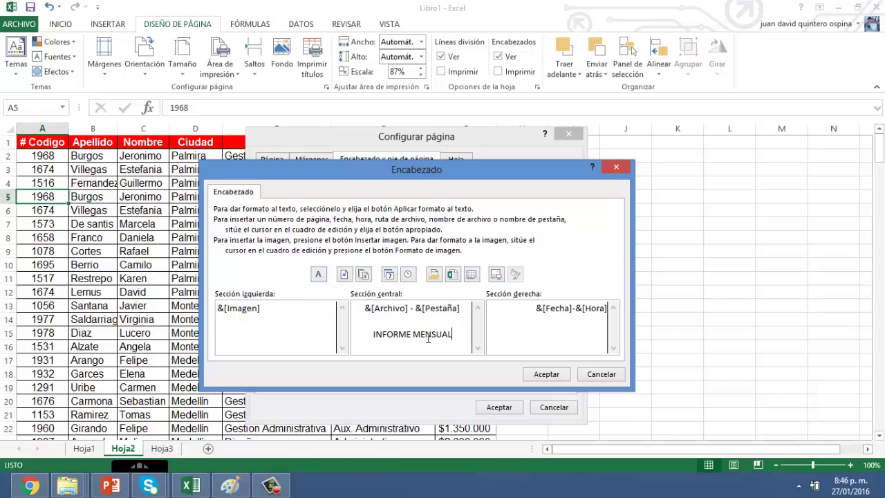
drag(455, 339, 375, 324)
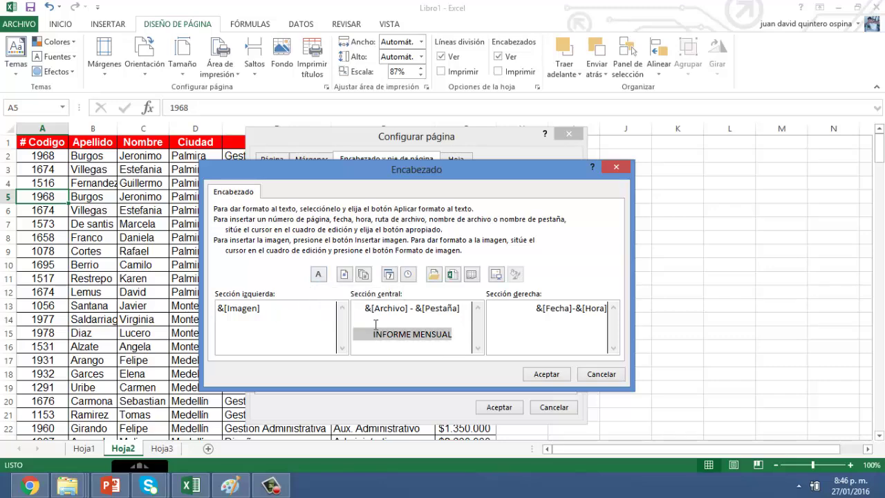
- Make the INFORME MENSUAL line bold at size 16
click(318, 274)
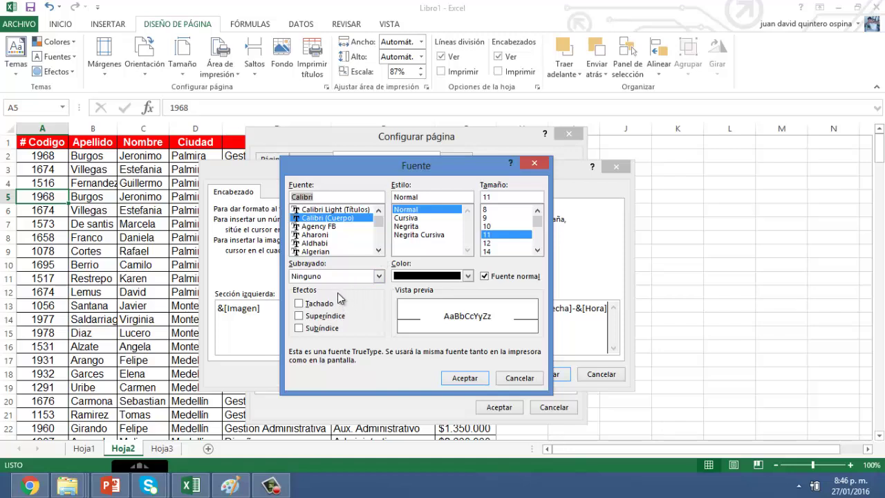
click(415, 227)
click(537, 250)
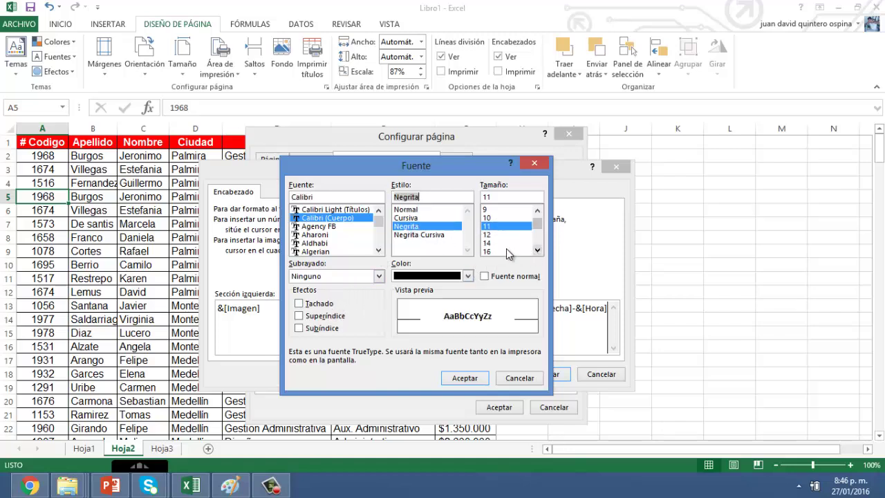
click(498, 252)
double_click(537, 250)
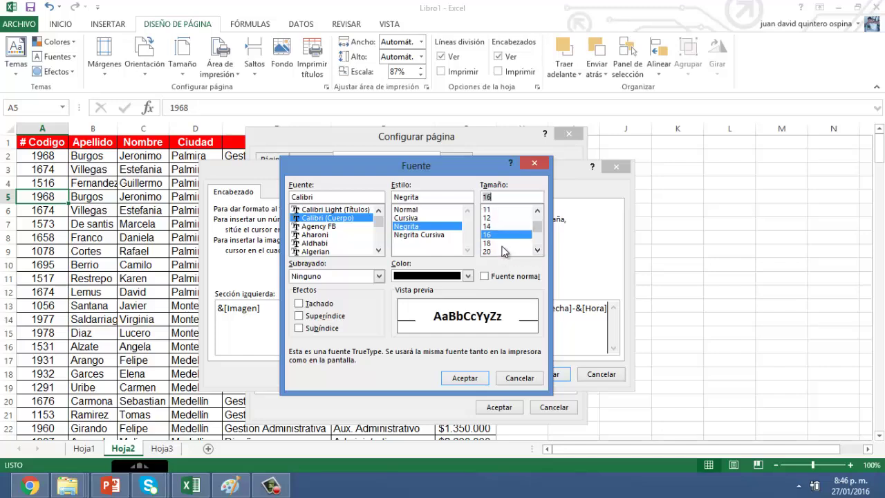
click(465, 377)
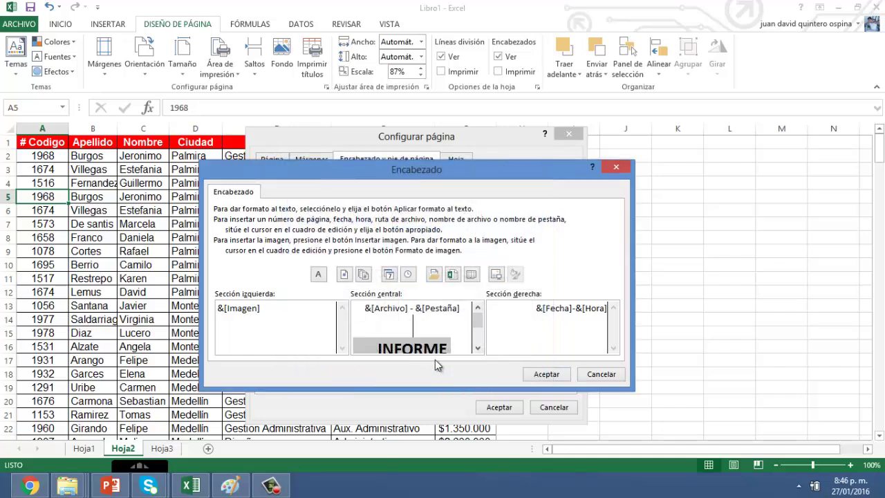
- Make the file and sheet name line bold and larger
drag(363, 308, 480, 312)
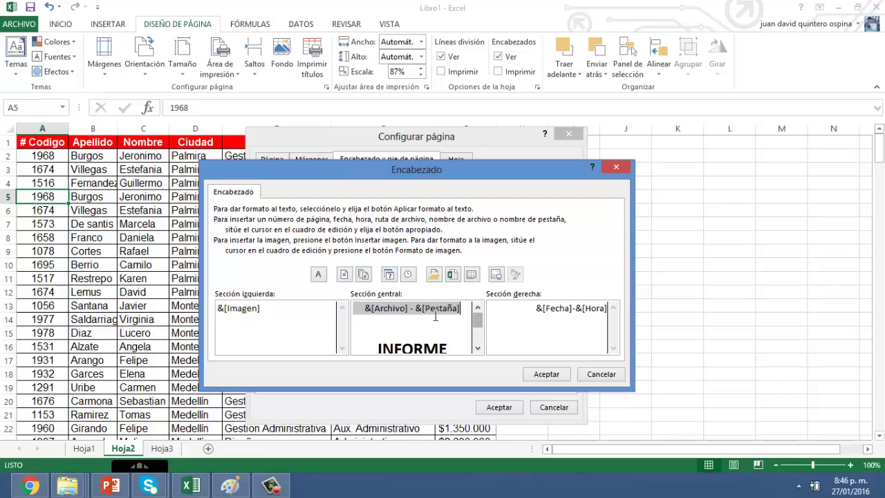
click(318, 275)
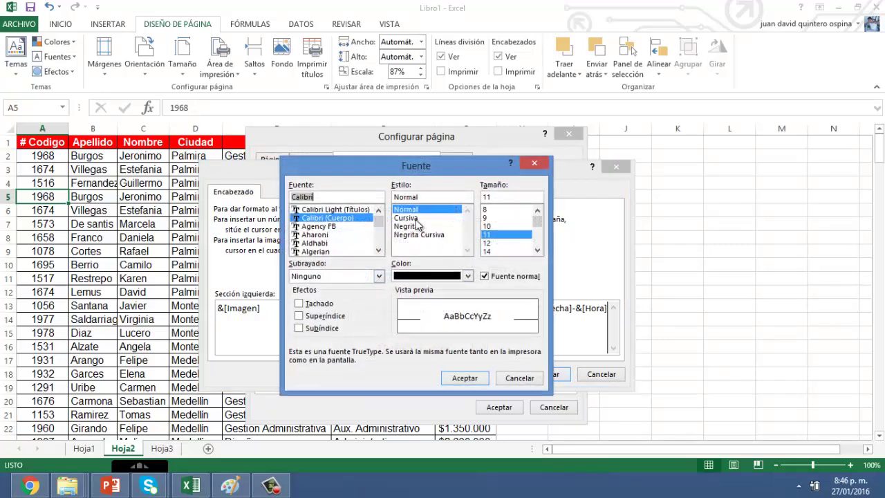
click(414, 226)
click(537, 251)
click(537, 251)
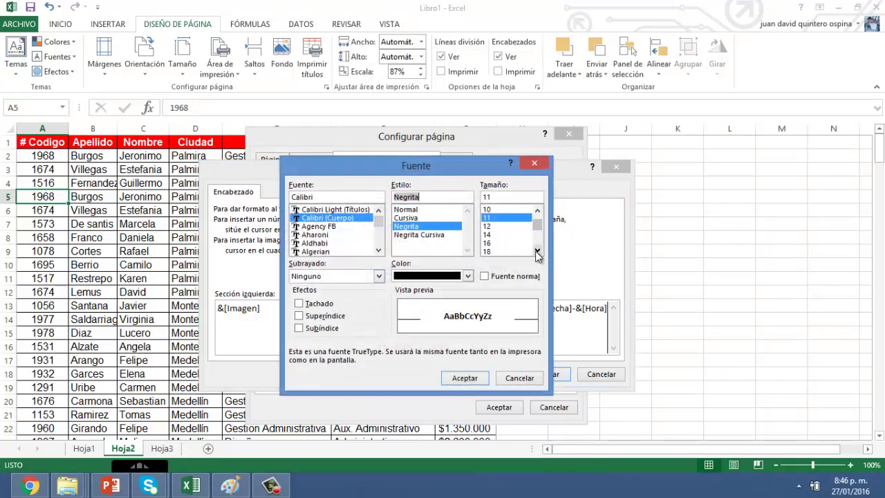
click(491, 251)
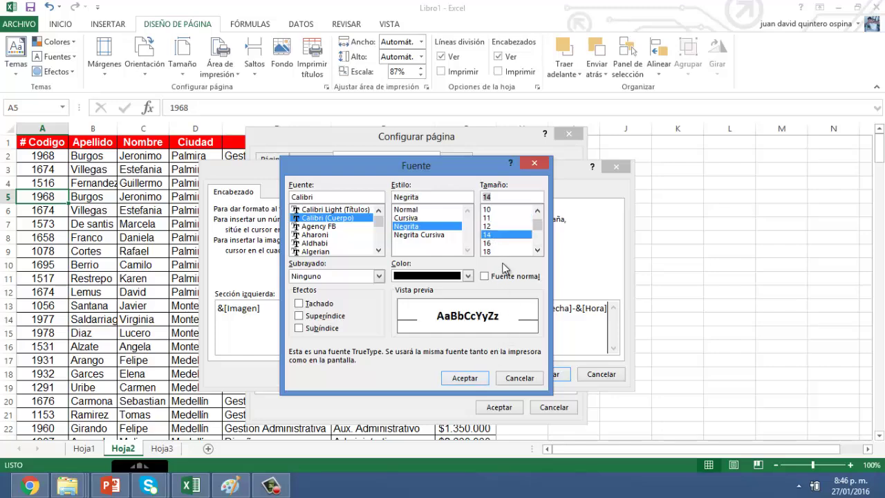
click(474, 378)
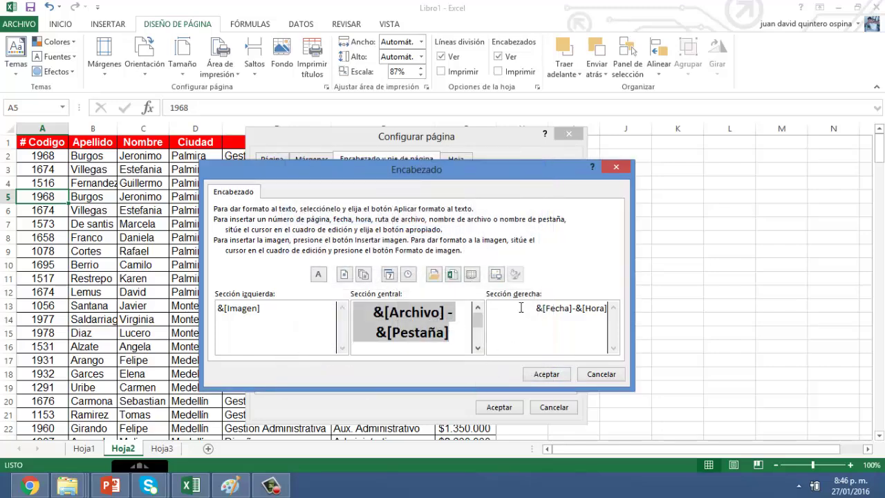
- Make the right-section date and time bold at size 20 and accept the header
drag(522, 307, 607, 309)
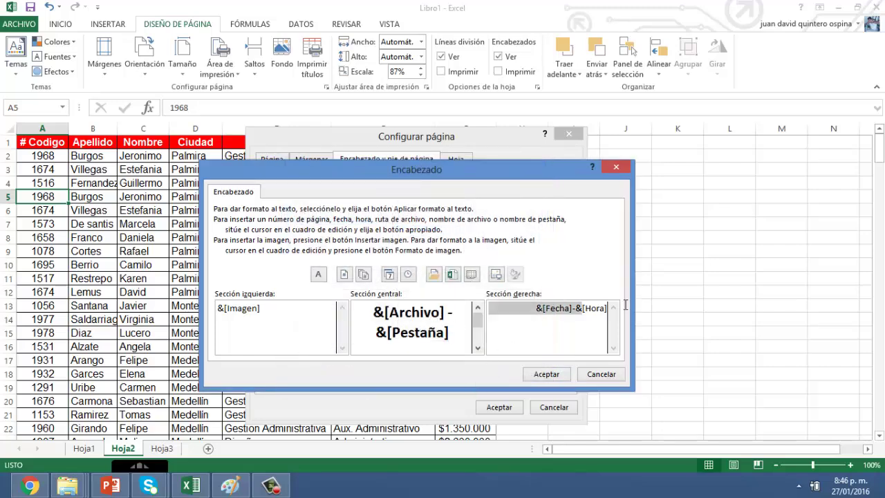
click(318, 275)
double_click(537, 250)
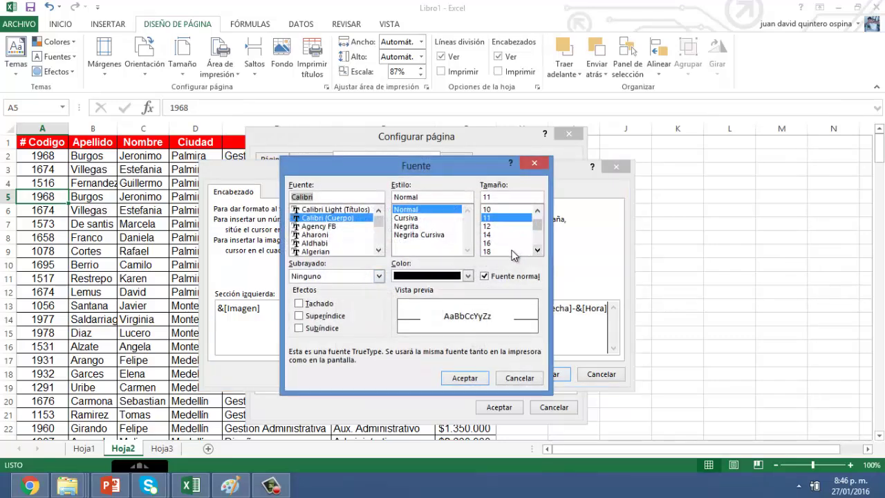
click(538, 251)
click(493, 250)
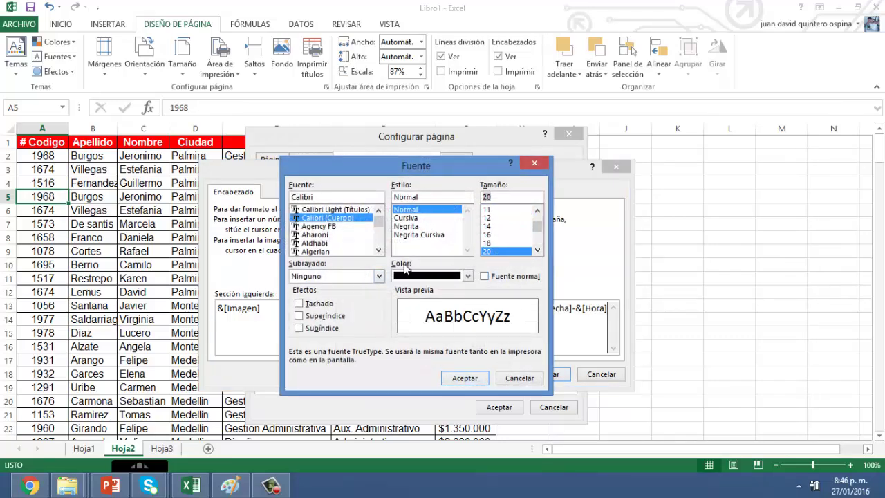
click(406, 227)
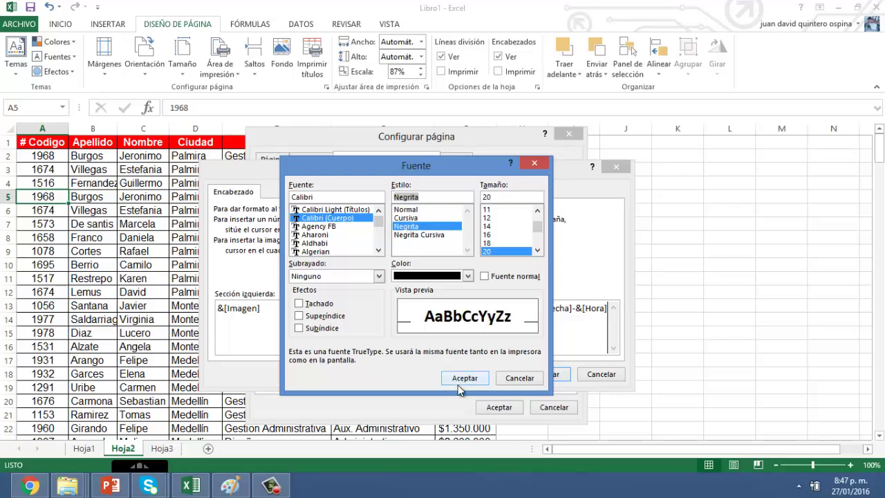
click(457, 379)
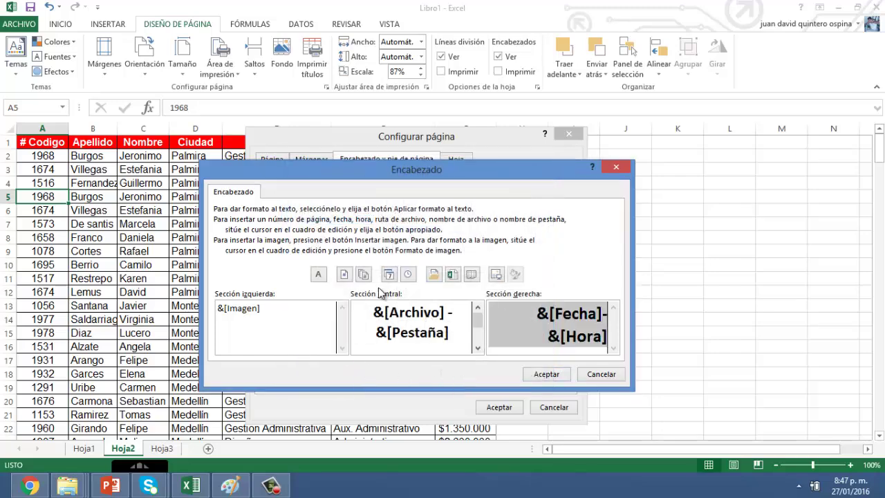
click(536, 379)
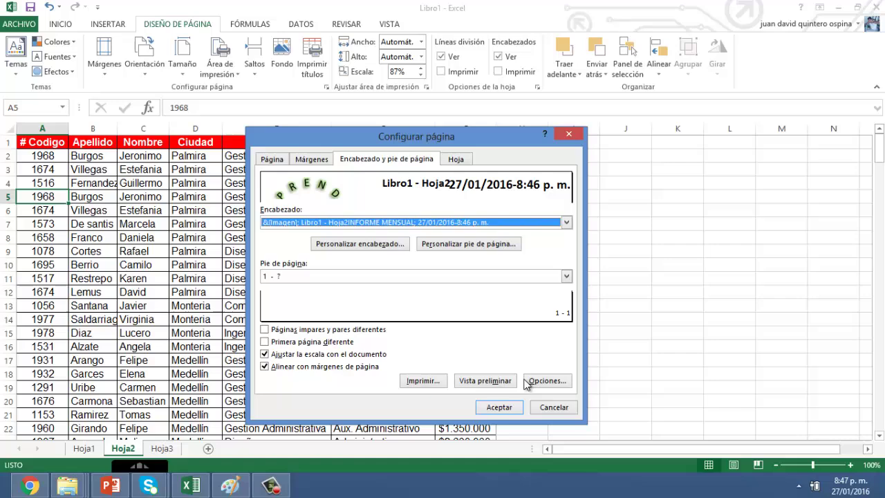
- Make the footer page numbers bold at size 20, accept, and close Page Setup
click(470, 246)
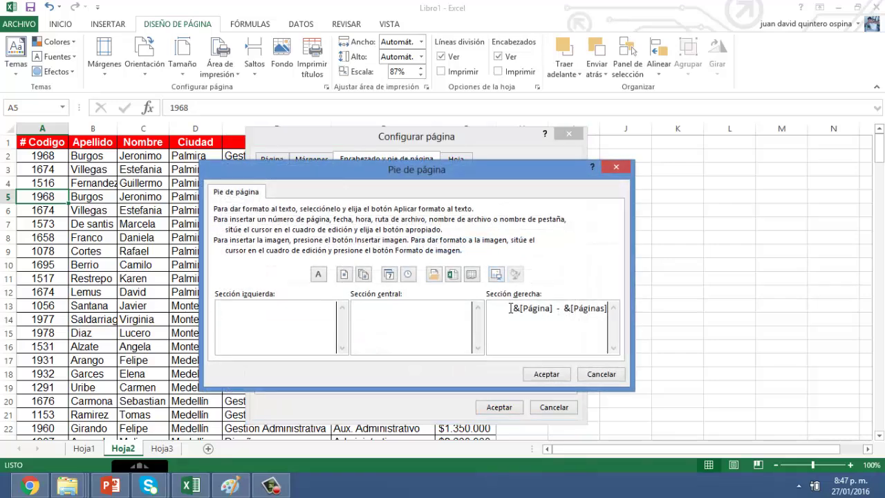
drag(511, 308, 607, 309)
click(318, 275)
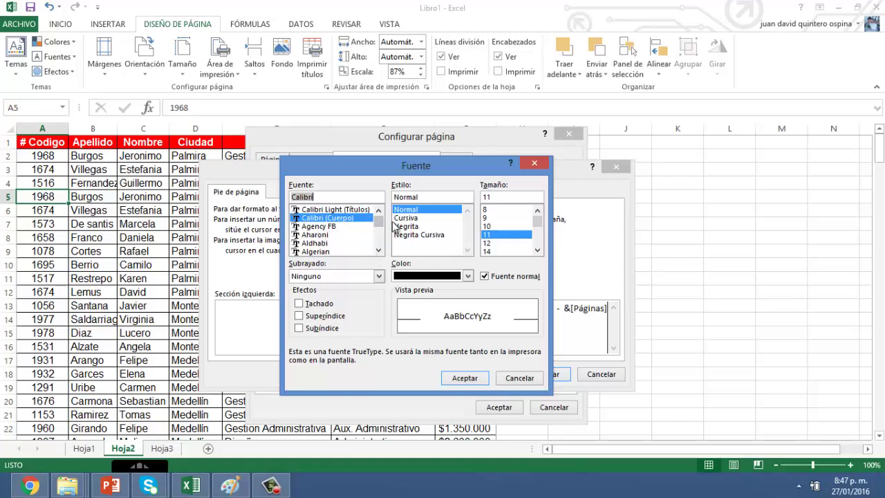
click(415, 227)
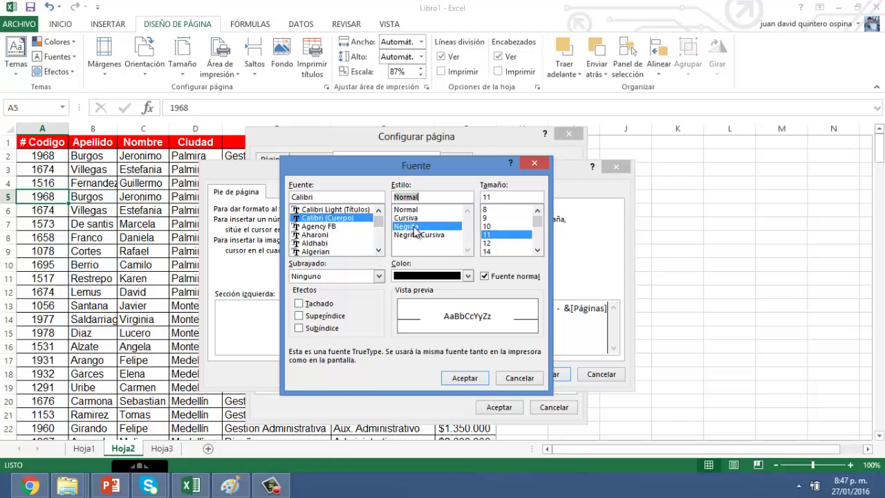
click(537, 250)
click(537, 250)
click(537, 251)
click(496, 251)
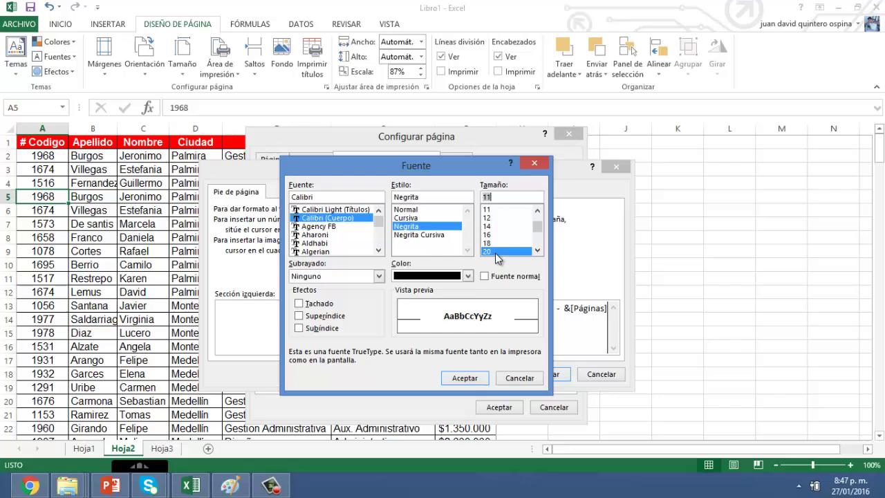
click(464, 378)
click(544, 374)
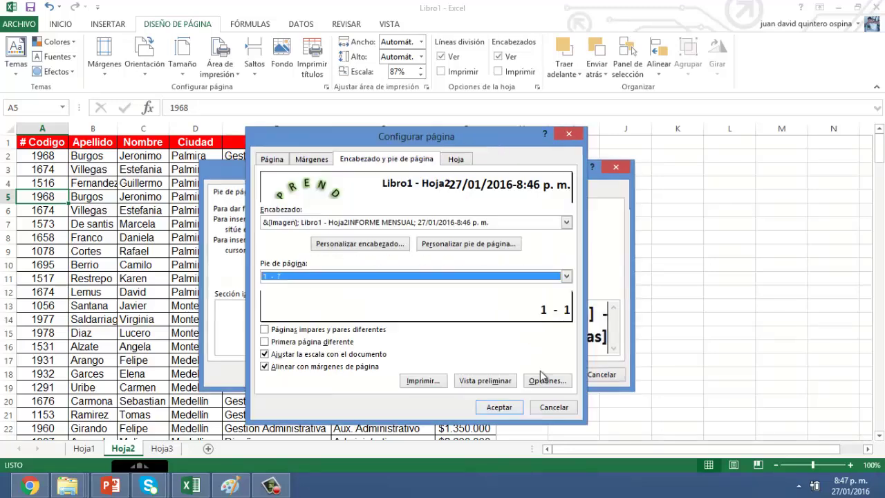
click(500, 407)
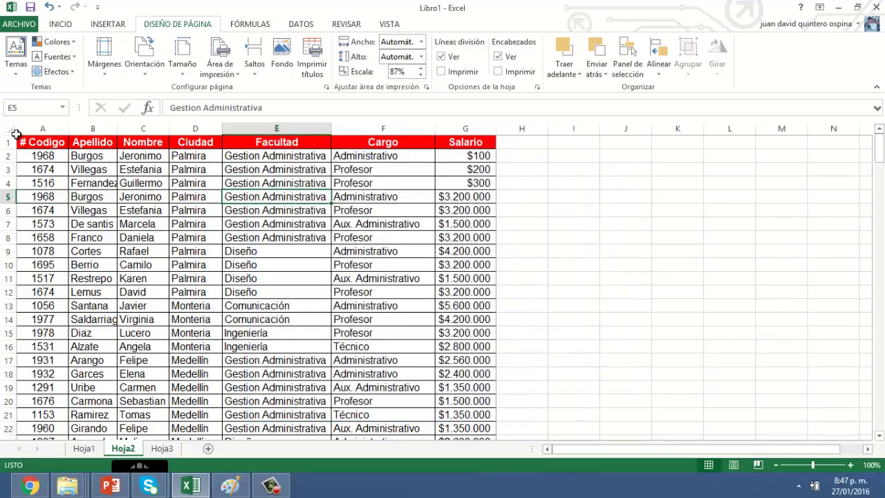
click(15, 25)
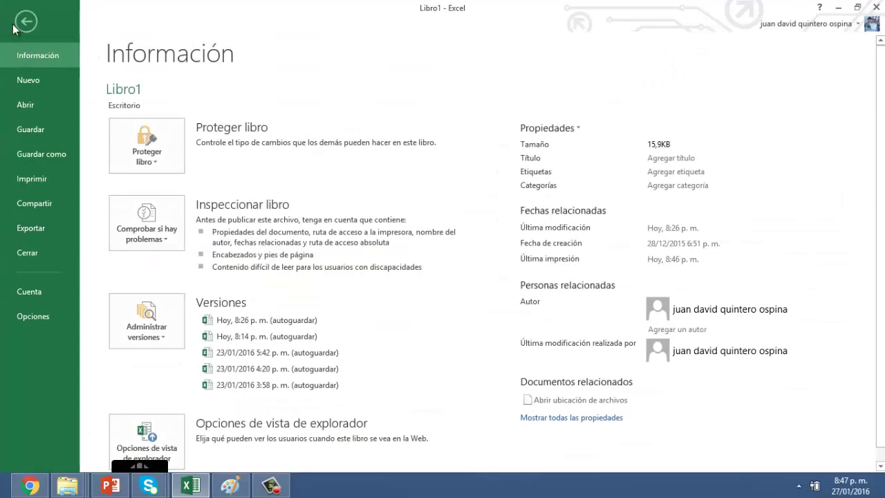
click(42, 178)
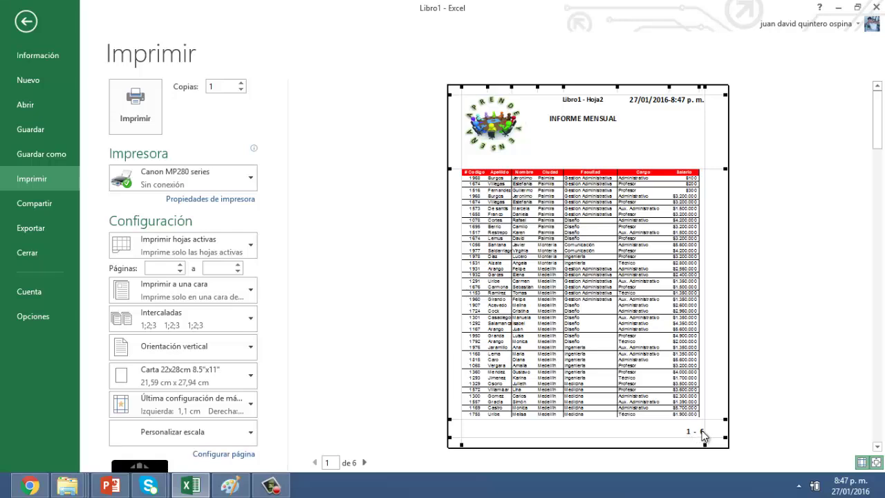
click(364, 462)
click(364, 462)
click(364, 463)
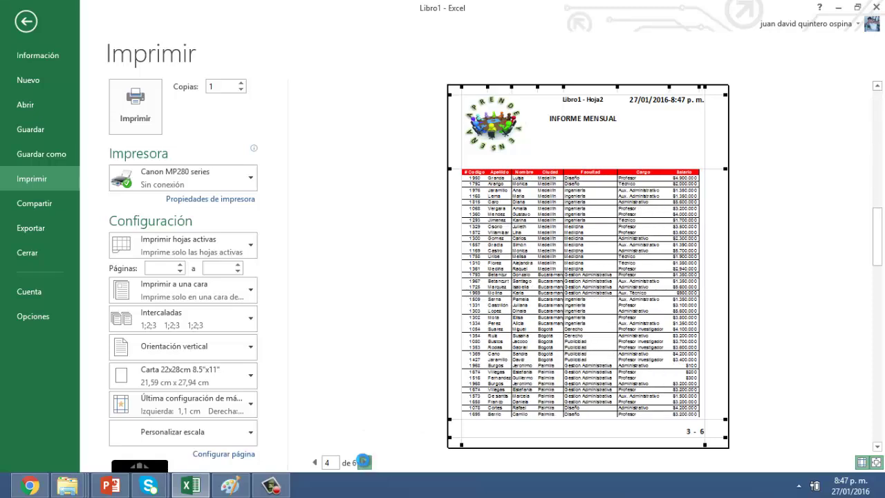
click(364, 463)
click(365, 463)
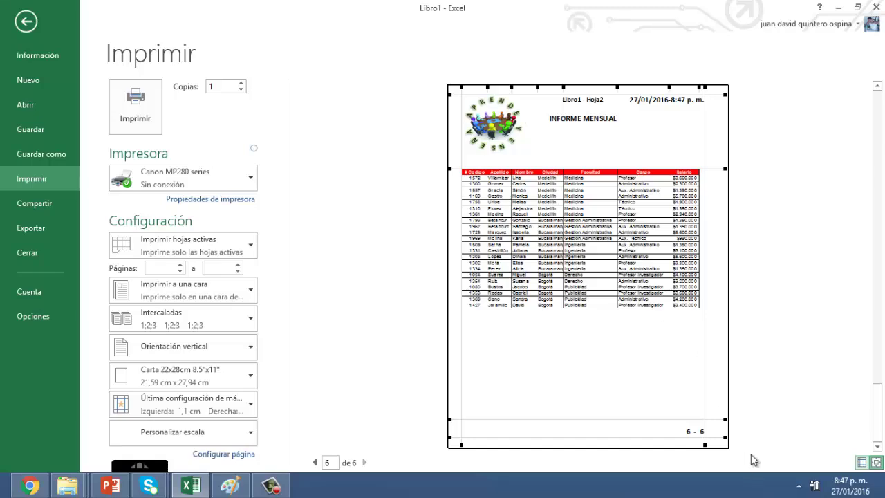
click(316, 463)
click(316, 463)
click(315, 463)
click(316, 462)
click(316, 463)
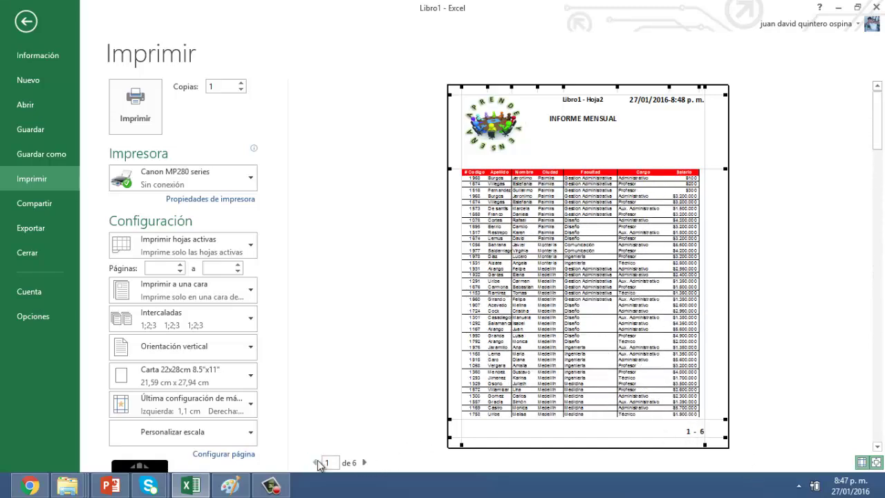
key(Escape)
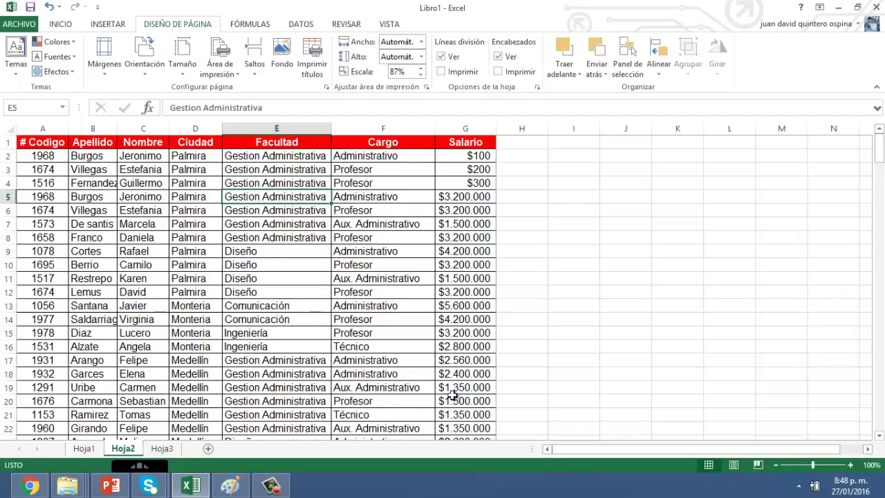